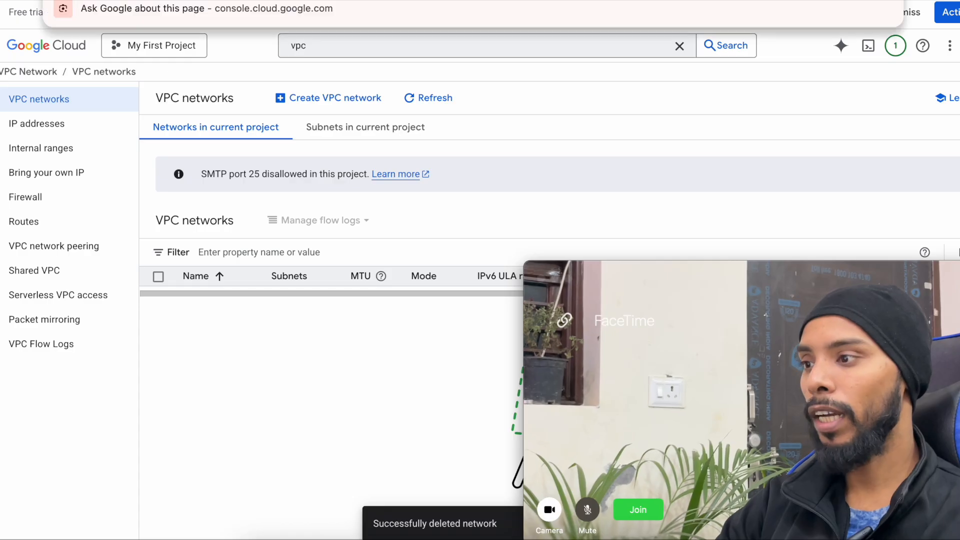
- Go to the Google Cloud console home page
{"action": "key", "text": "Escape"}
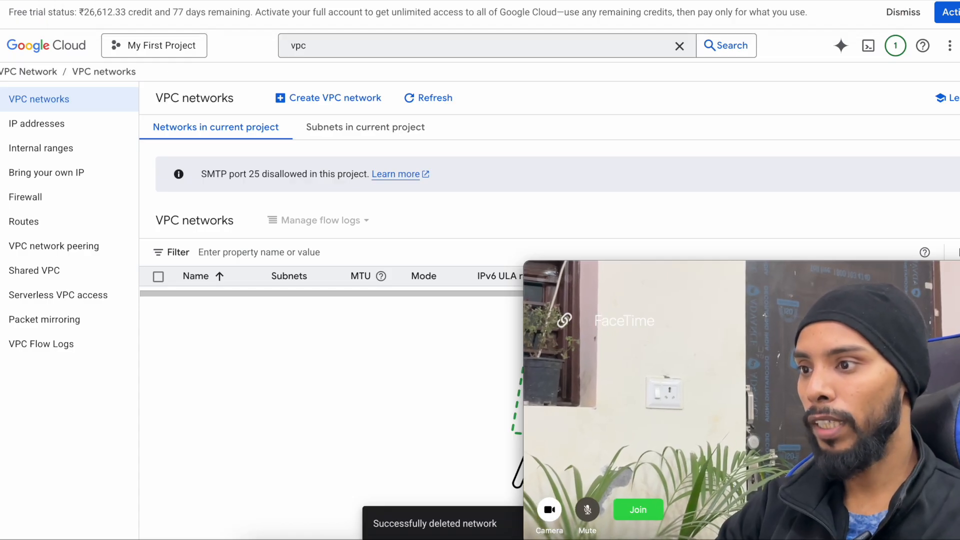
{"action": "key", "text": "super+l"}
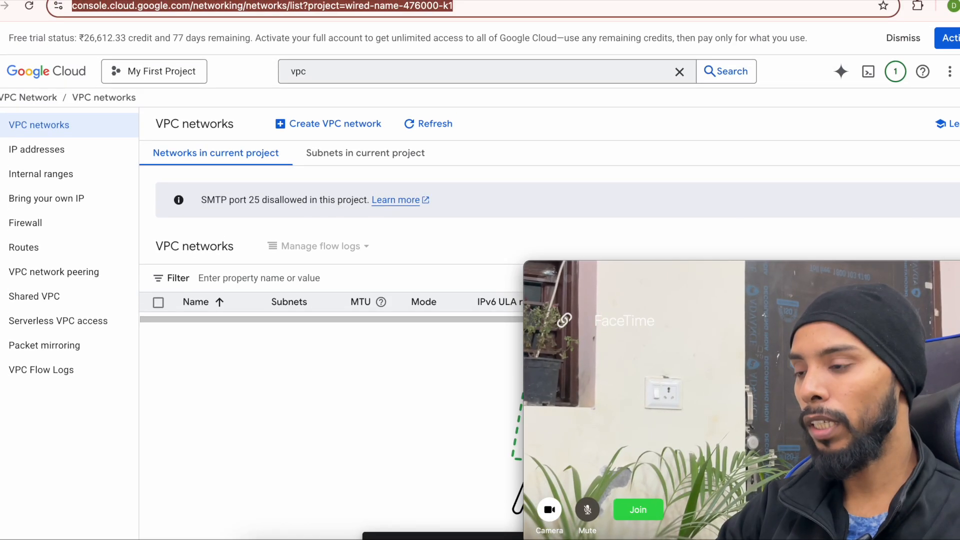
{"action": "type", "text": "console.cloud.google.com"}
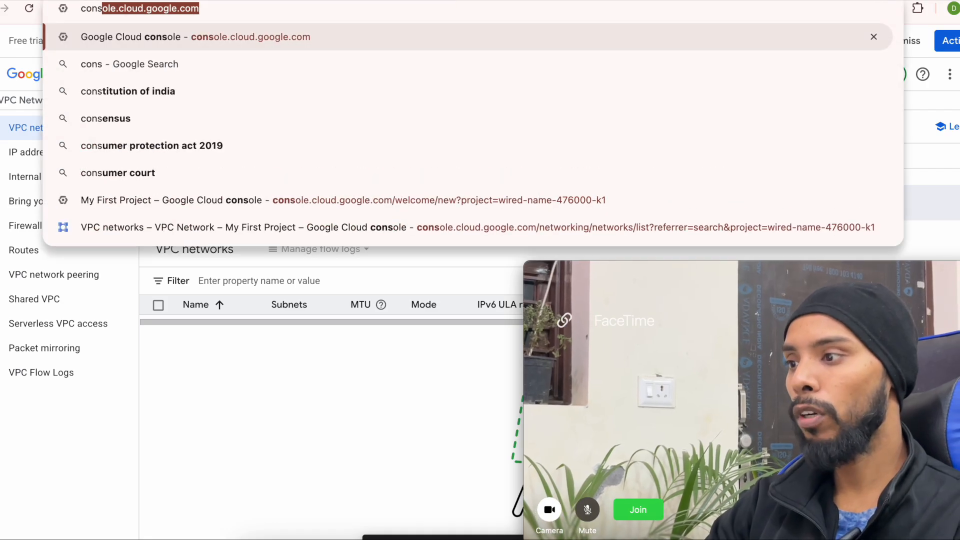
{"action": "key", "text": "Return"}
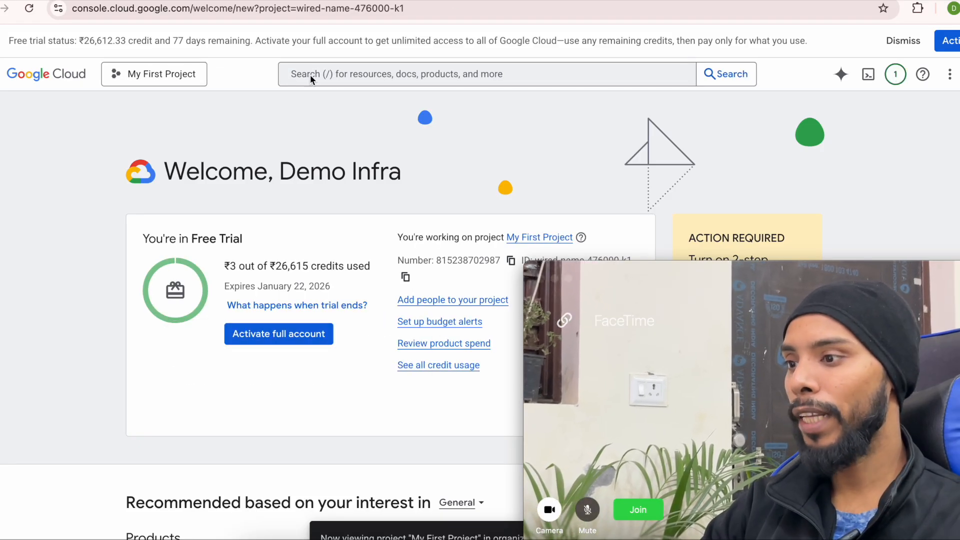
- Search for VPC networks and start creating a new VPC network
{"action": "left_click", "coordinate": [310, 75]}
{"action": "type", "text": "vpc network peerings"}
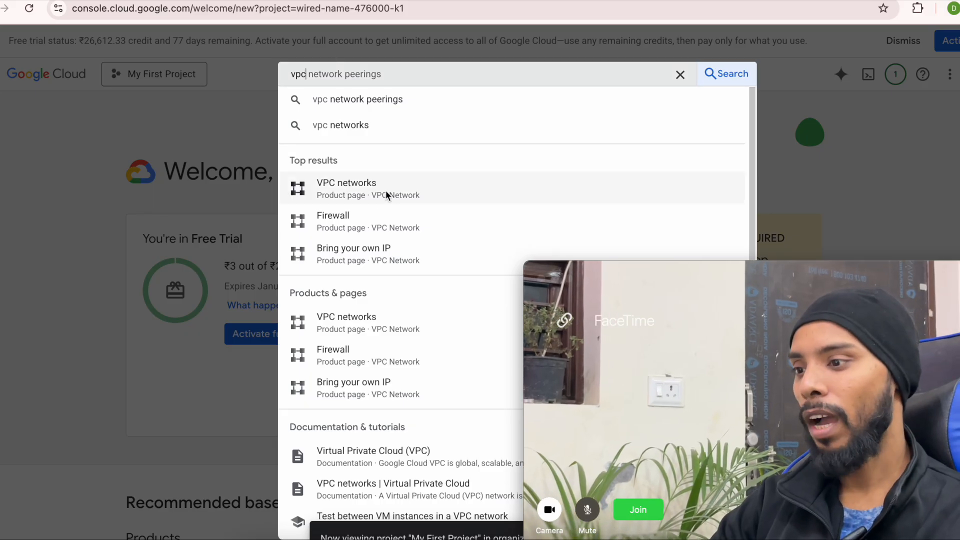
{"action": "left_click", "coordinate": [386, 193]}
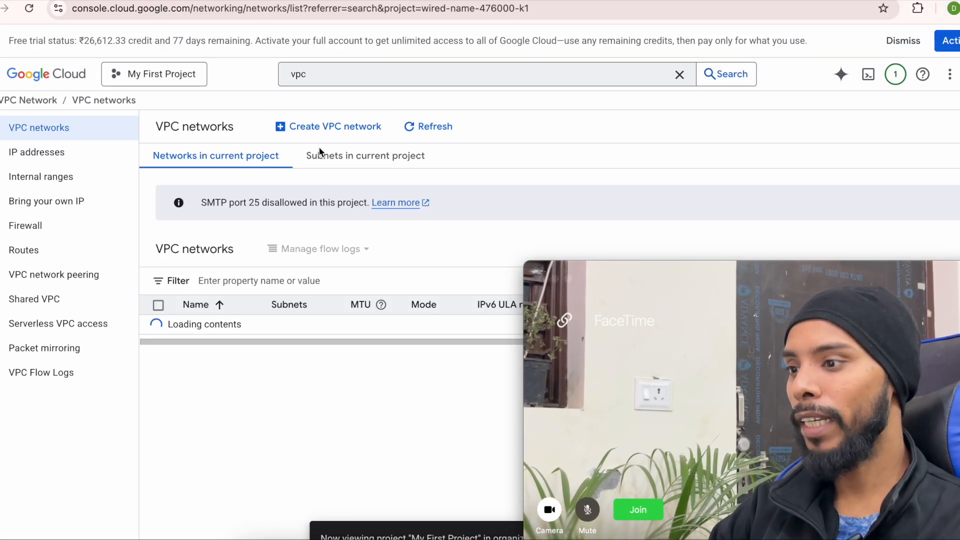
{"action": "left_click", "coordinate": [314, 126]}
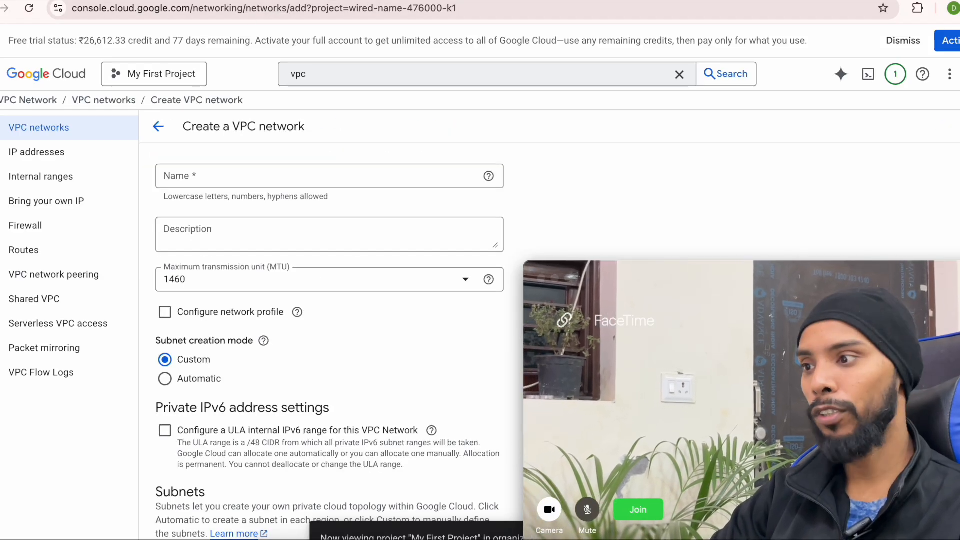
- Check the free-tier eligible regions, then enter n8n-vpc as the network name and description
{"action": "left_click", "coordinate": [270, 1]}
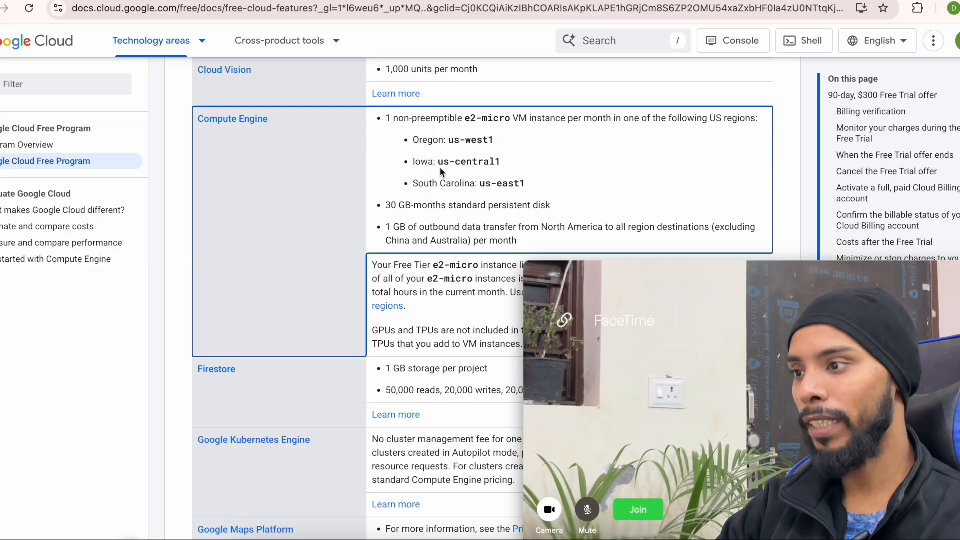
{"action": "left_click", "coordinate": [137, 1]}
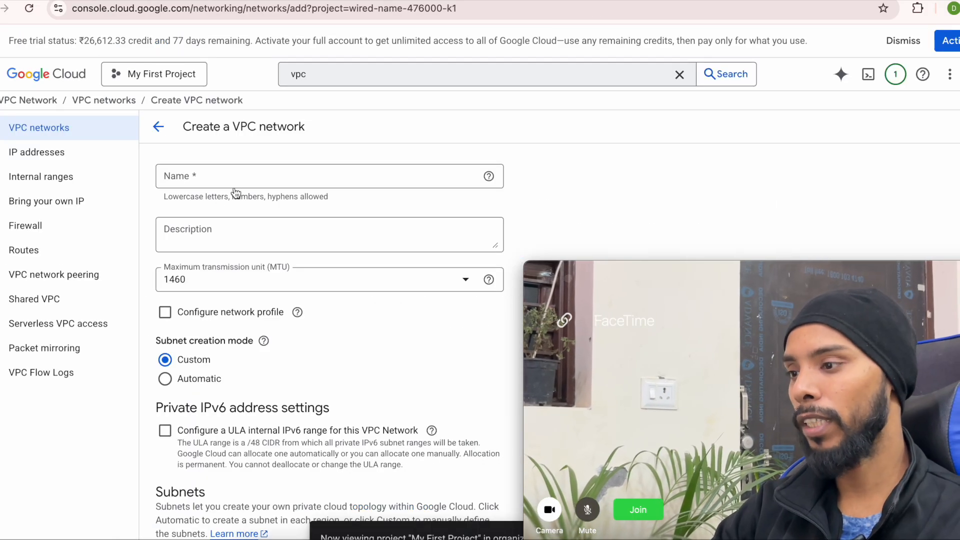
{"action": "left_click", "coordinate": [189, 183]}
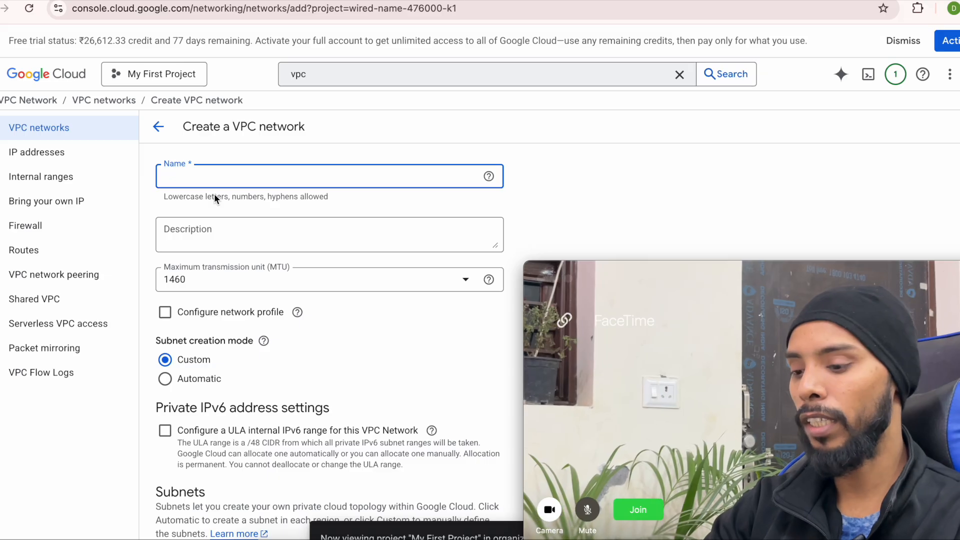
{"action": "type", "text": "n8n-vp"}
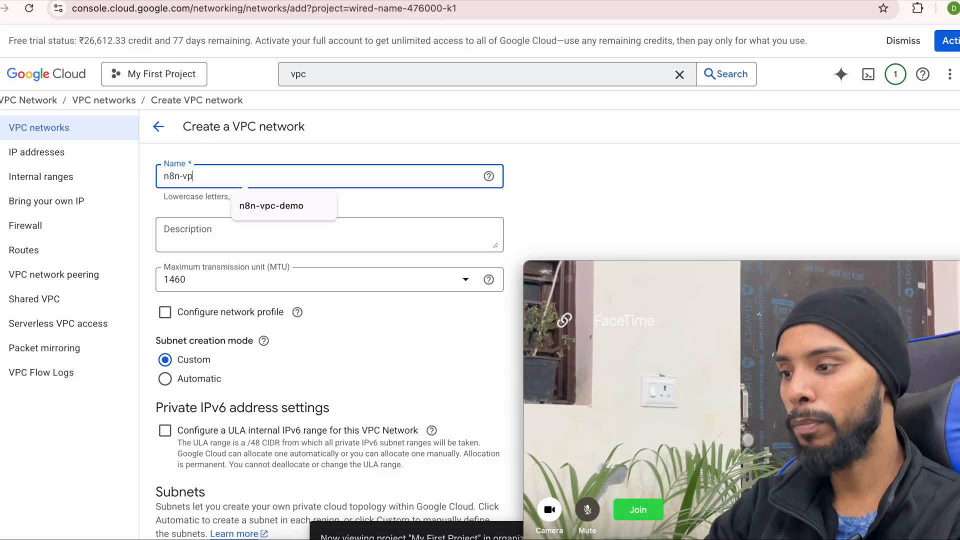
{"action": "left_click", "coordinate": [557, 184]}
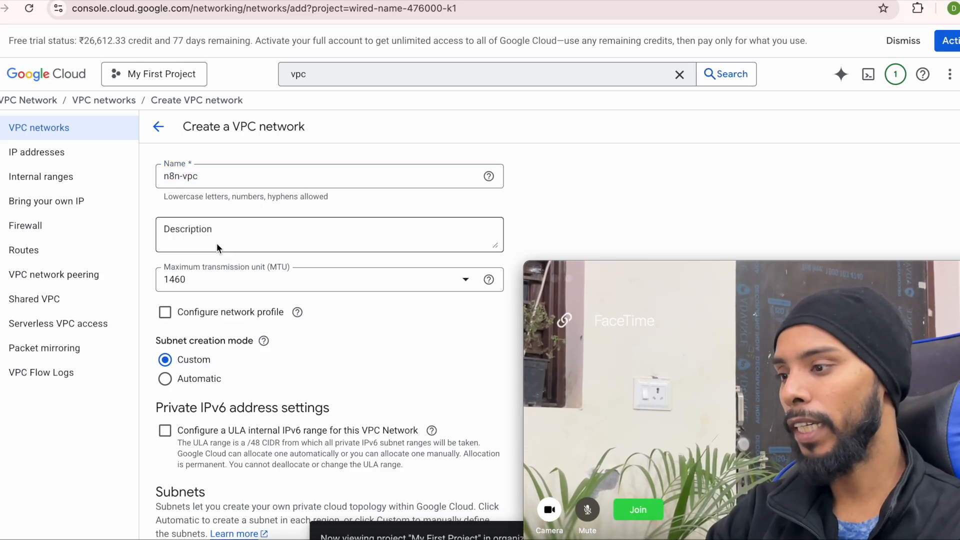
{"action": "left_click", "coordinate": [197, 178]}
{"action": "left_click", "coordinate": [194, 244]}
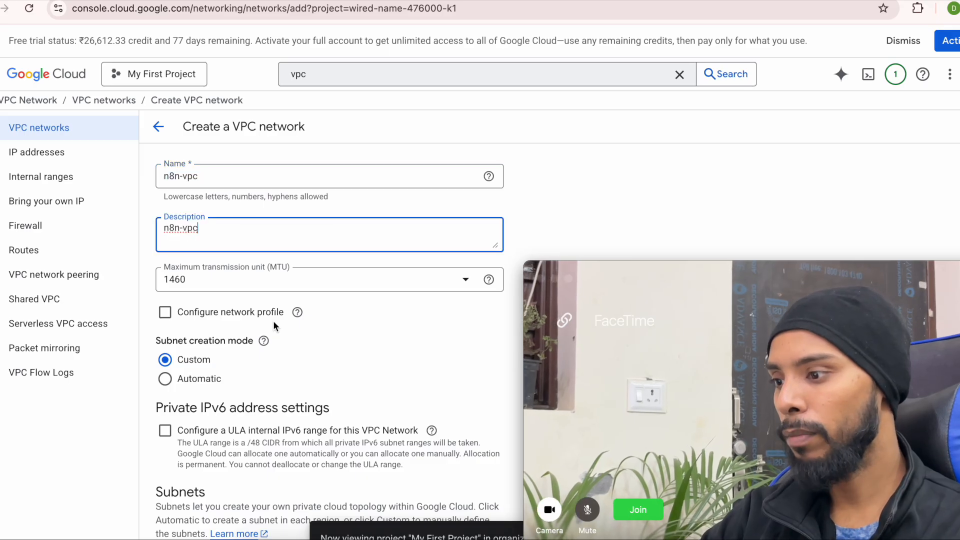
{"action": "left_click", "coordinate": [589, 198]}
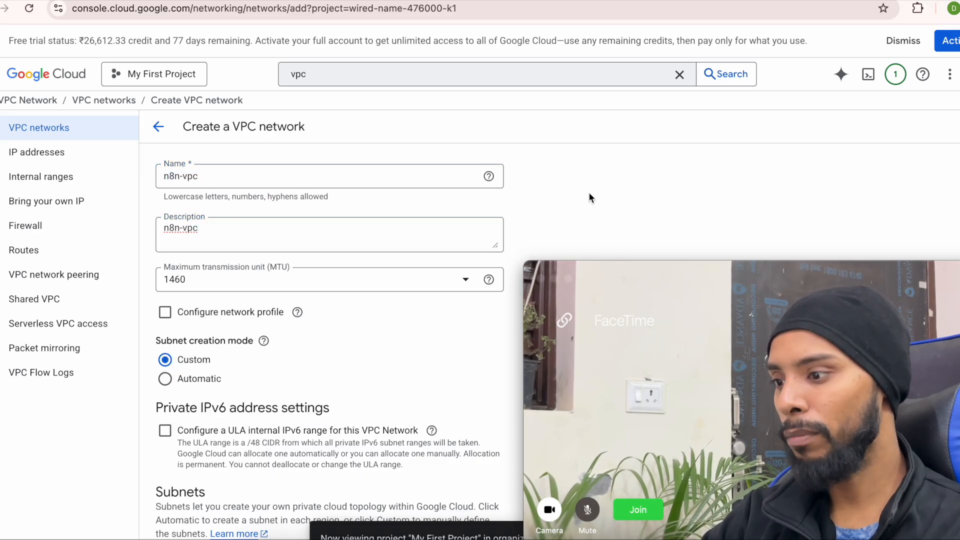
- Keep subnet creation mode on Custom after briefly trying Automatic
{"action": "left_click", "coordinate": [182, 378]}
{"action": "scroll", "coordinate": [168, 377], "scroll_direction": "down", "scroll_amount": 3}
{"action": "left_click", "coordinate": [166, 216]}
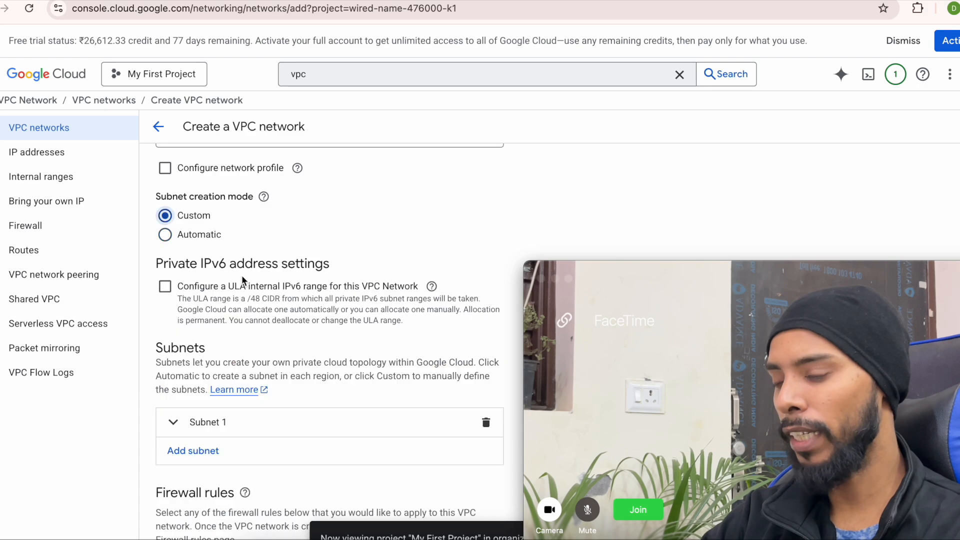
{"action": "scroll", "coordinate": [241, 275], "scroll_direction": "down", "scroll_amount": 3}
{"action": "scroll", "coordinate": [205, 353], "scroll_direction": "up", "scroll_amount": 1}
- Add subnet n8n-subnet, reuse the name as its description, and place it in us-central1 (Iowa)
{"action": "left_click", "coordinate": [188, 314]}
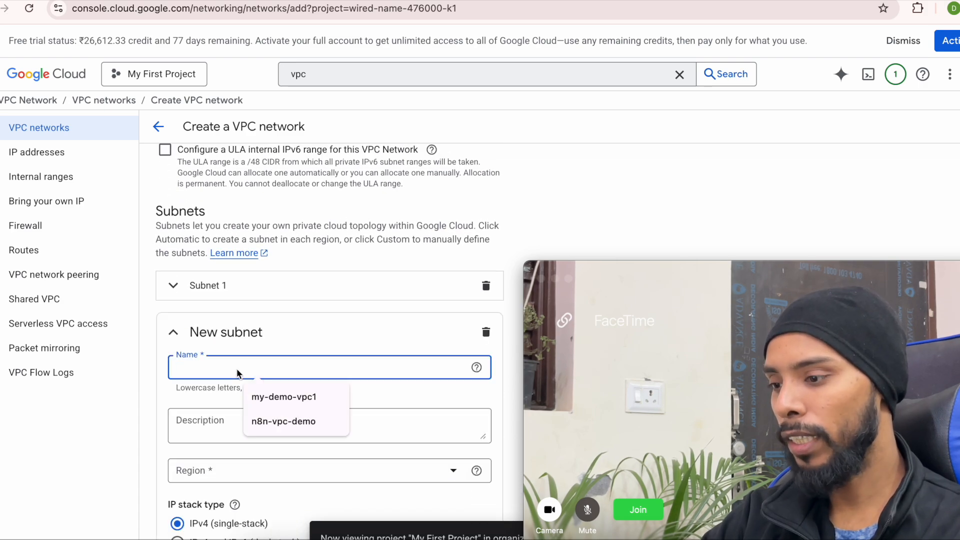
{"action": "type", "text": "n8n-"}
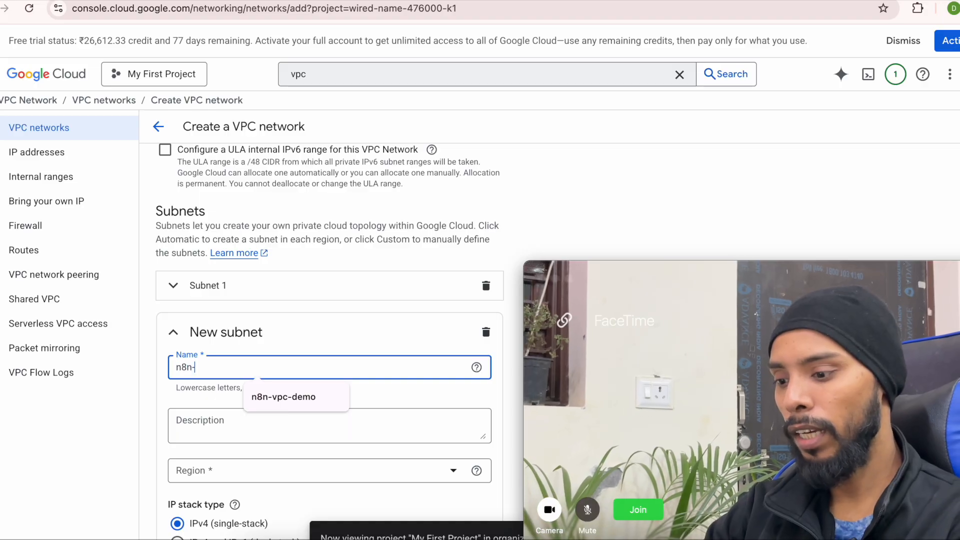
{"action": "type", "text": "subnet"}
{"action": "key", "text": "super+a"}
{"action": "key", "text": "super+c"}
{"action": "left_click", "coordinate": [219, 413]}
{"action": "key", "text": "super+v"}
{"action": "scroll", "coordinate": [218, 415], "scroll_direction": "down", "scroll_amount": 3}
{"action": "left_click", "coordinate": [229, 385]}
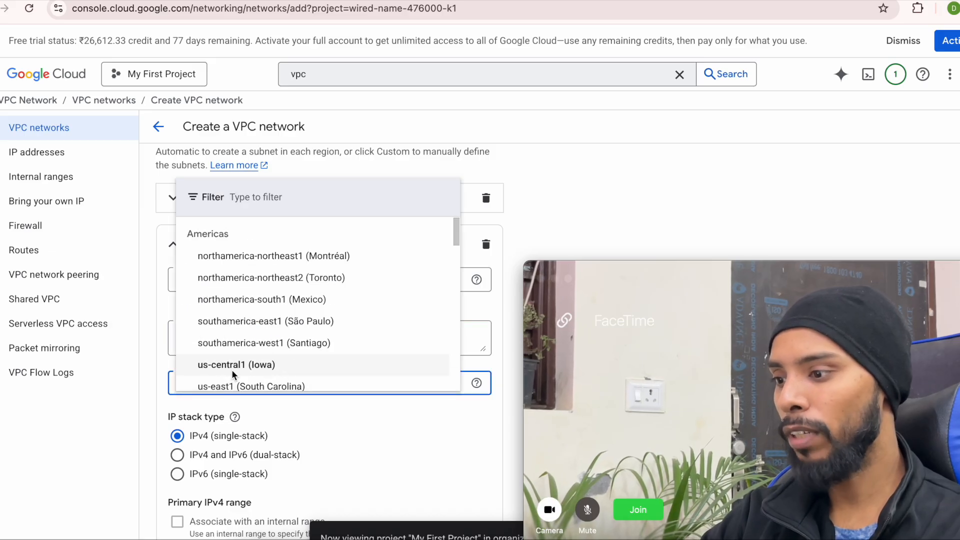
{"action": "left_click", "coordinate": [233, 368]}
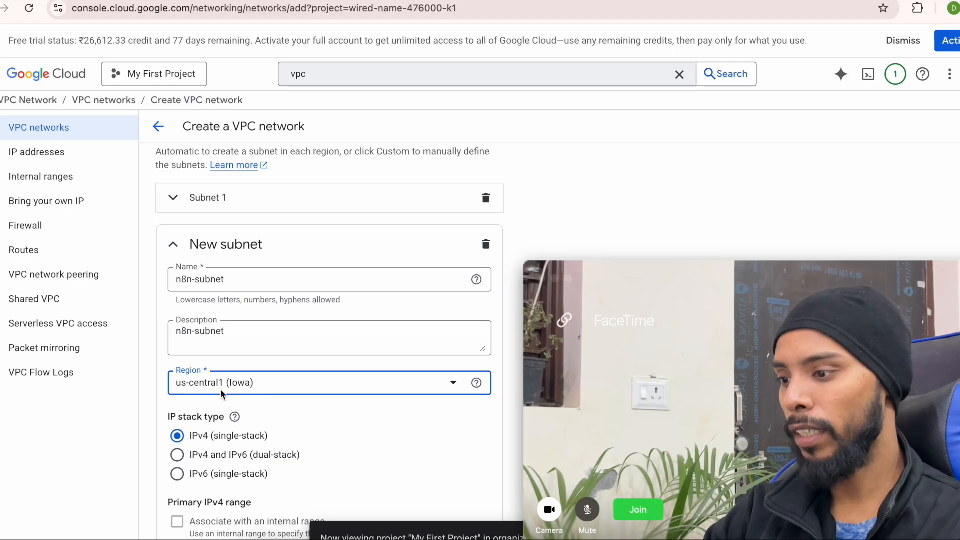
- Give the subnet IPv4 range 10.0.0.0/24 and finish it
{"action": "scroll", "coordinate": [330, 442], "scroll_direction": "down", "scroll_amount": 2}
{"action": "scroll", "coordinate": [310, 360], "scroll_direction": "down", "scroll_amount": 2}
{"action": "scroll", "coordinate": [326, 365], "scroll_direction": "down", "scroll_amount": 1}
{"action": "left_click_drag", "start_coordinate": [193, 410], "coordinate": [228, 411]}
{"action": "key", "text": "ctrl+c"}
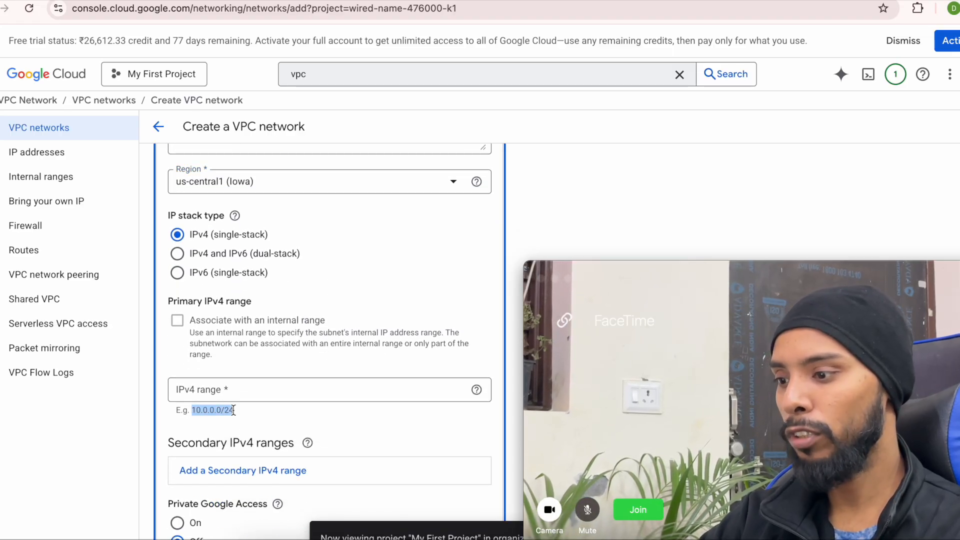
{"action": "left_click", "coordinate": [212, 391]}
{"action": "key", "text": "ctrl+v"}
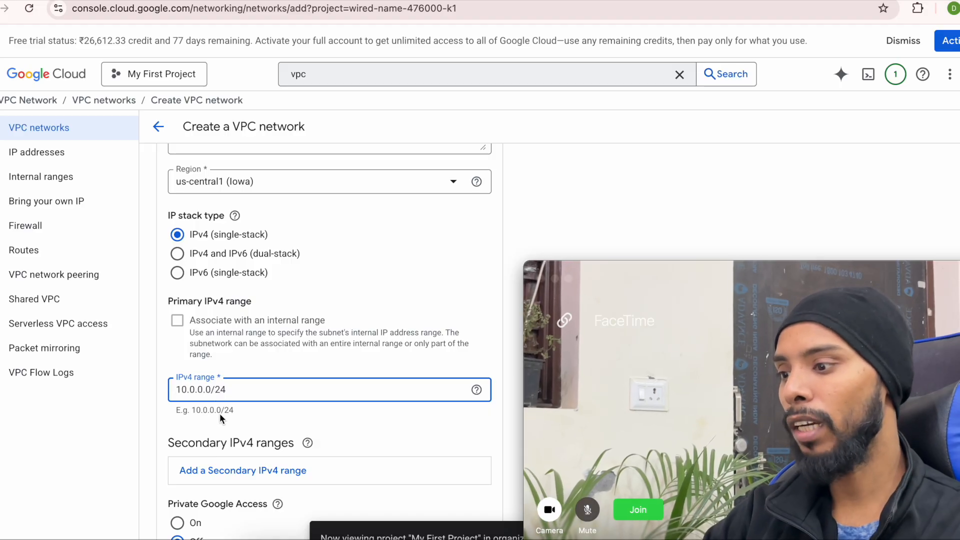
{"action": "scroll", "coordinate": [224, 408], "scroll_direction": "down", "scroll_amount": 5}
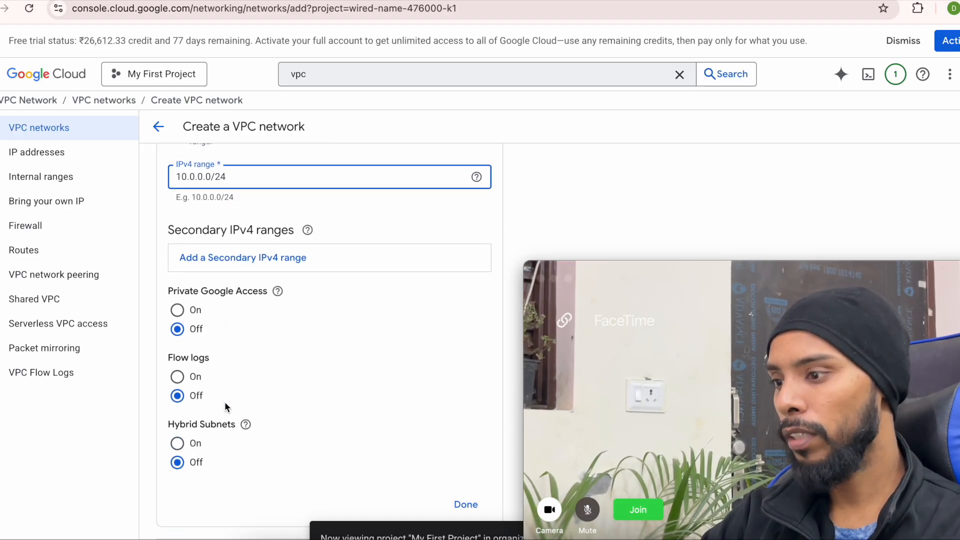
{"action": "scroll", "coordinate": [228, 302], "scroll_direction": "down", "scroll_amount": 7}
{"action": "left_click", "coordinate": [465, 216]}
- Apply all the suggested firewall rules to the network
{"action": "scroll", "coordinate": [308, 311], "scroll_direction": "down", "scroll_amount": 4}
{"action": "left_click", "coordinate": [174, 281]}
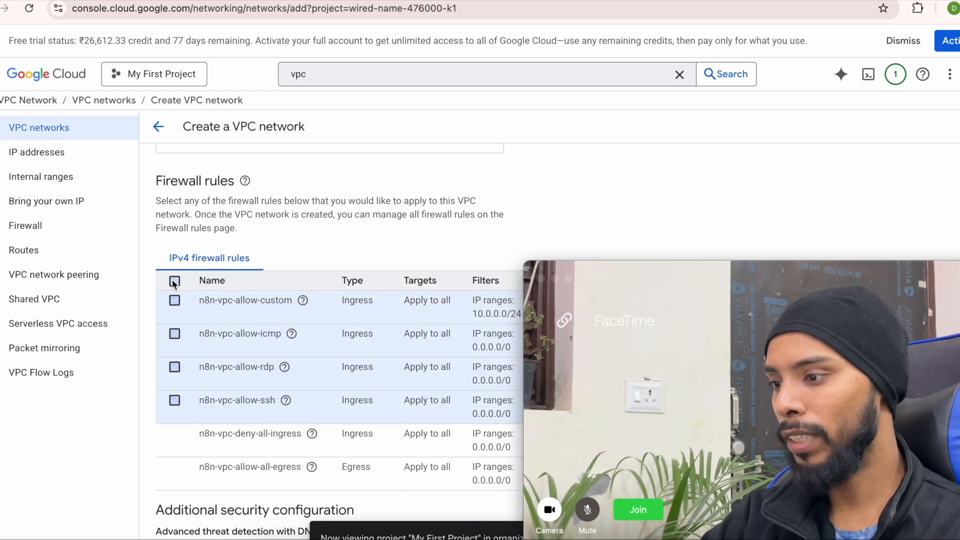
{"action": "scroll", "coordinate": [253, 223], "scroll_direction": "down", "scroll_amount": 12}
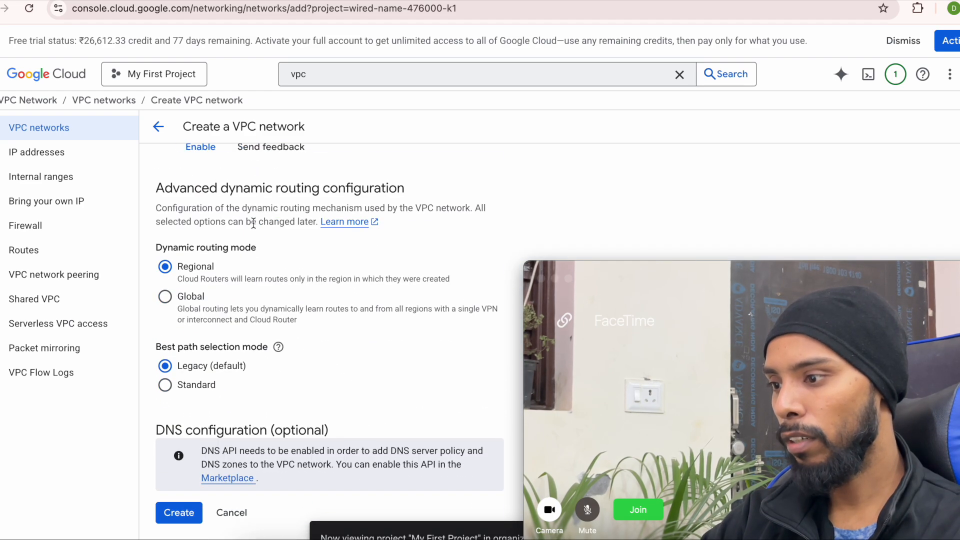
{"action": "scroll", "coordinate": [188, 353], "scroll_direction": "up", "scroll_amount": 20}
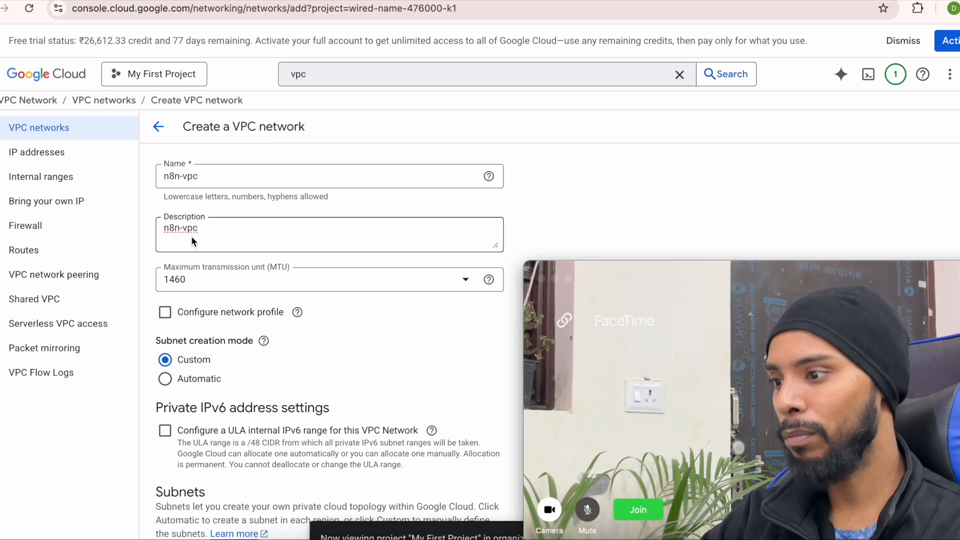
{"action": "scroll", "coordinate": [213, 368], "scroll_direction": "down", "scroll_amount": 3}
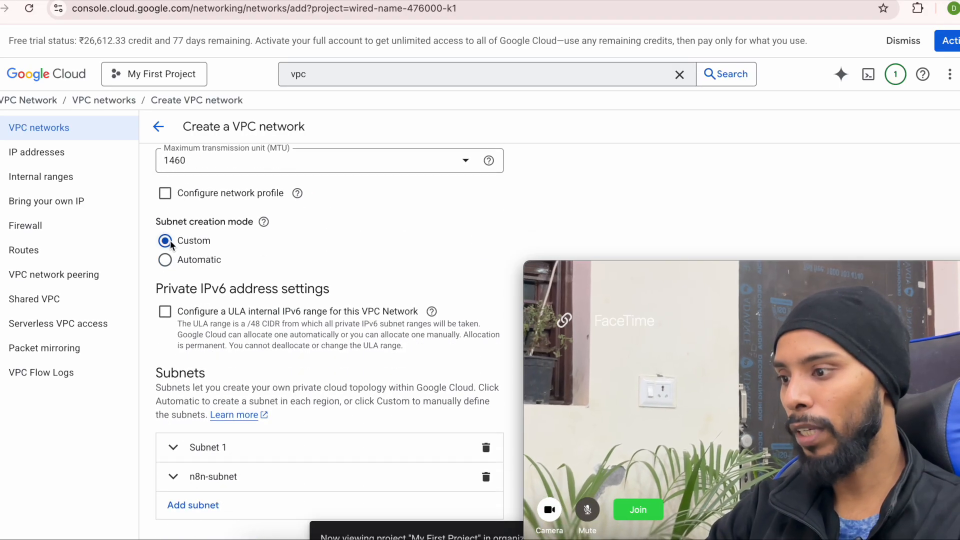
{"action": "scroll", "coordinate": [233, 401], "scroll_direction": "down", "scroll_amount": 2}
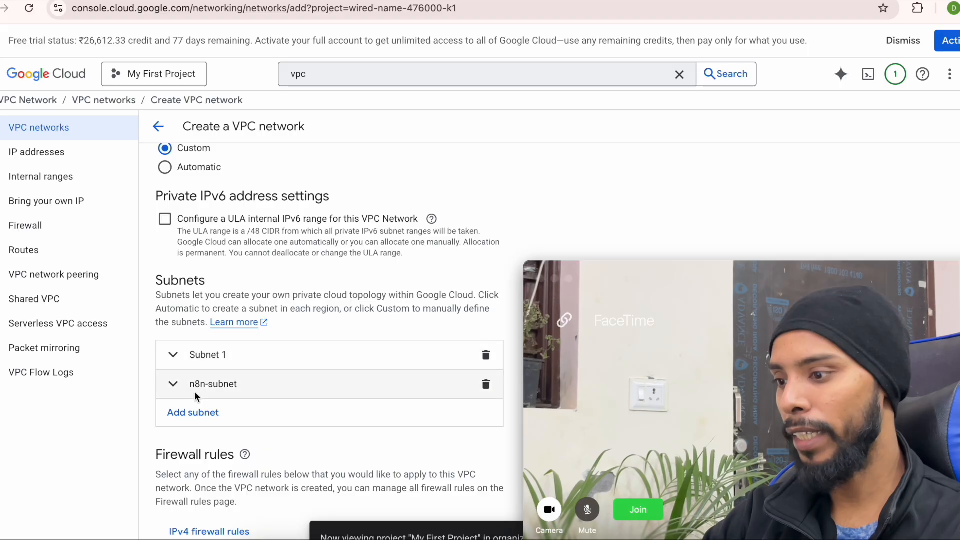
- Review and collapse the n8n-subnet settings, then attempt to create the network
{"action": "left_click", "coordinate": [173, 385]}
{"action": "scroll", "coordinate": [217, 466], "scroll_direction": "down", "scroll_amount": 4}
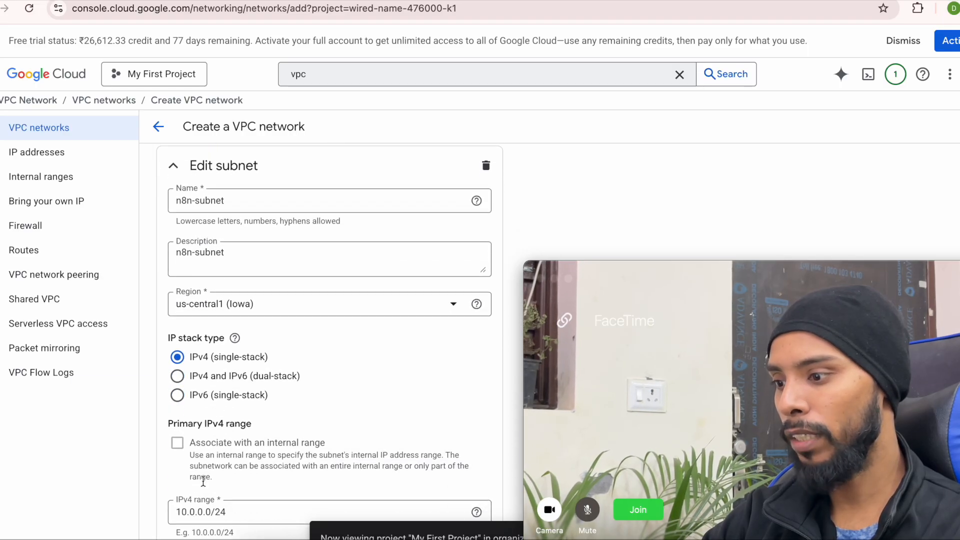
{"action": "scroll", "coordinate": [254, 492], "scroll_direction": "down", "scroll_amount": 2}
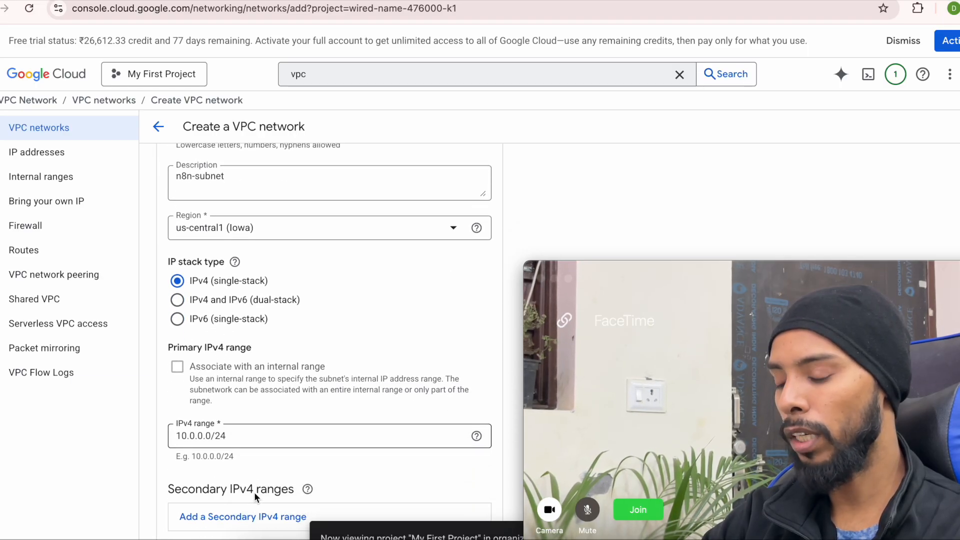
{"action": "scroll", "coordinate": [254, 492], "scroll_direction": "up", "scroll_amount": 3}
{"action": "left_click", "coordinate": [173, 194]}
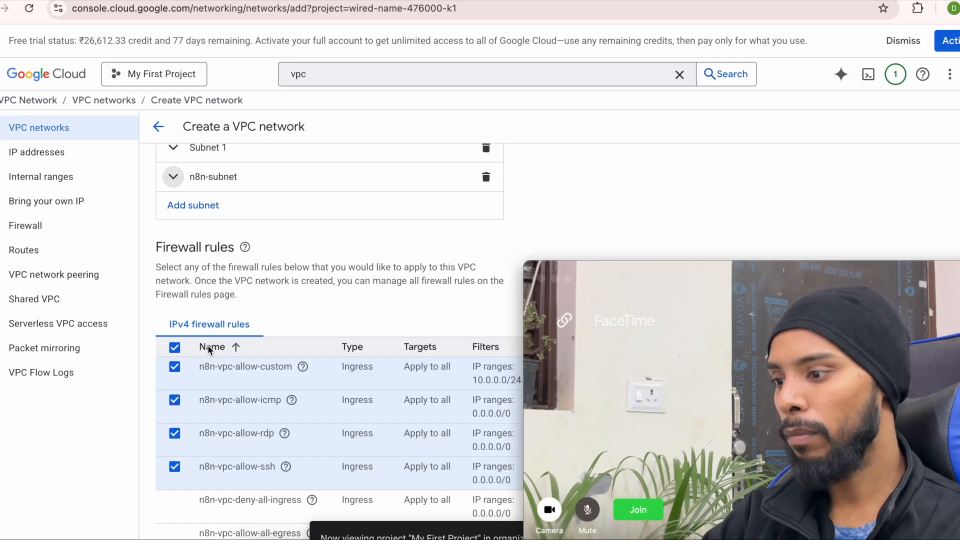
{"action": "scroll", "coordinate": [199, 268], "scroll_direction": "down", "scroll_amount": 8}
{"action": "scroll", "coordinate": [199, 268], "scroll_direction": "down", "scroll_amount": 4}
{"action": "left_click", "coordinate": [175, 512]}
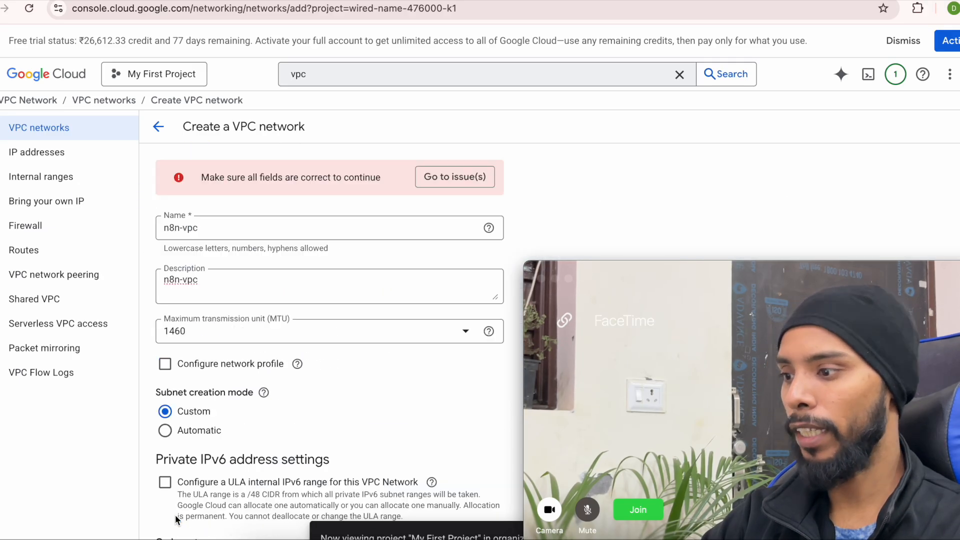
- Delete the empty extra subnet that caused the error and create the n8n-vpc network
{"action": "left_click", "coordinate": [429, 177]}
{"action": "scroll", "coordinate": [283, 350], "scroll_direction": "down", "scroll_amount": 1}
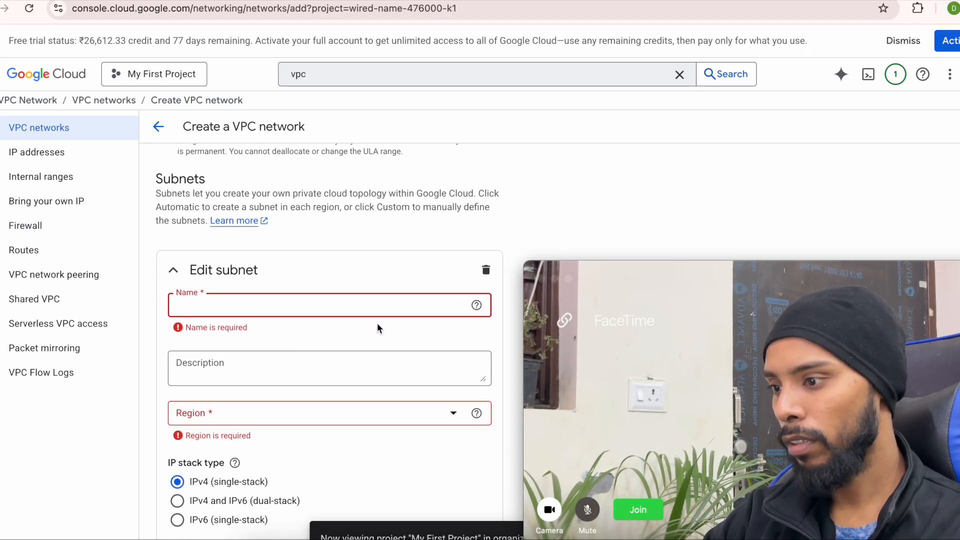
{"action": "scroll", "coordinate": [380, 327], "scroll_direction": "down", "scroll_amount": 1}
{"action": "scroll", "coordinate": [381, 327], "scroll_direction": "up", "scroll_amount": 1}
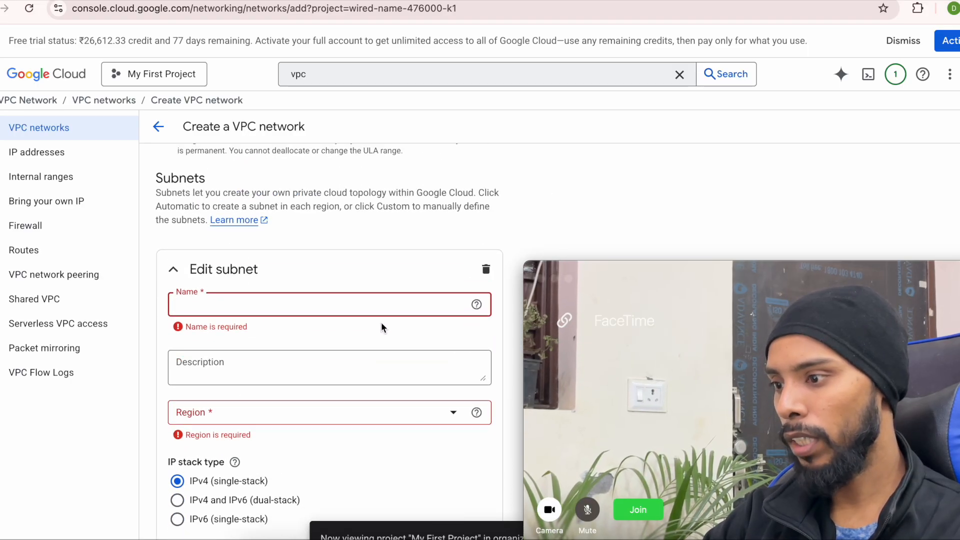
{"action": "left_click", "coordinate": [486, 270]}
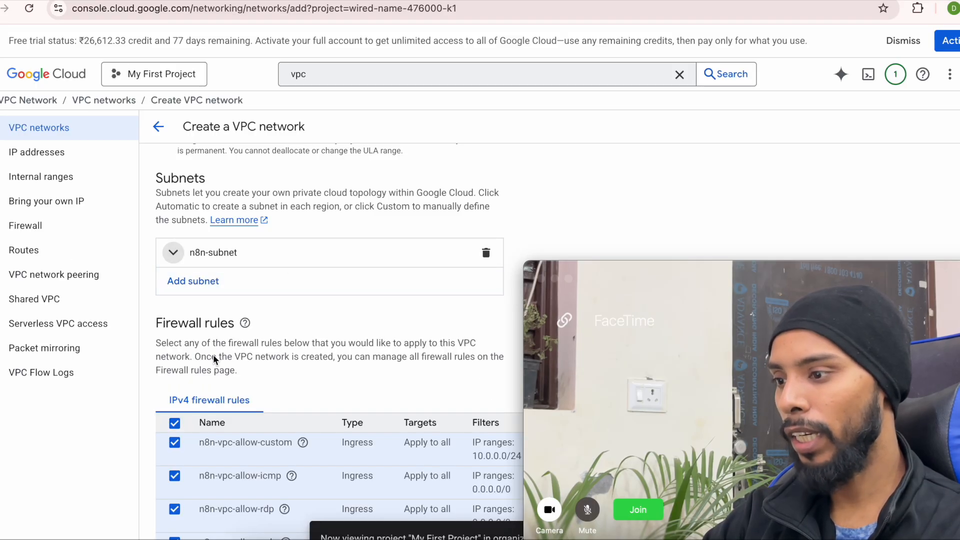
{"action": "scroll", "coordinate": [205, 430], "scroll_direction": "down", "scroll_amount": 5}
{"action": "scroll", "coordinate": [206, 446], "scroll_direction": "down", "scroll_amount": 8}
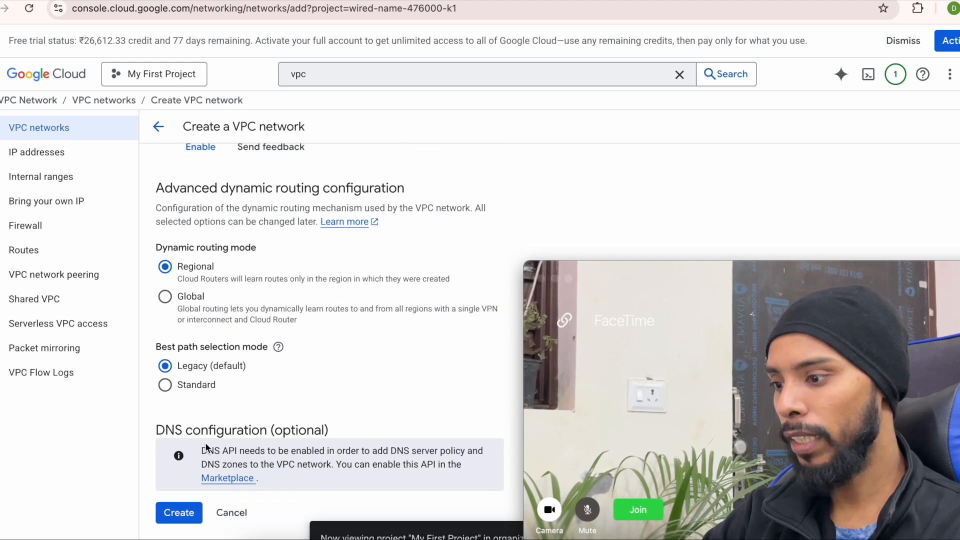
{"action": "left_click", "coordinate": [173, 511]}
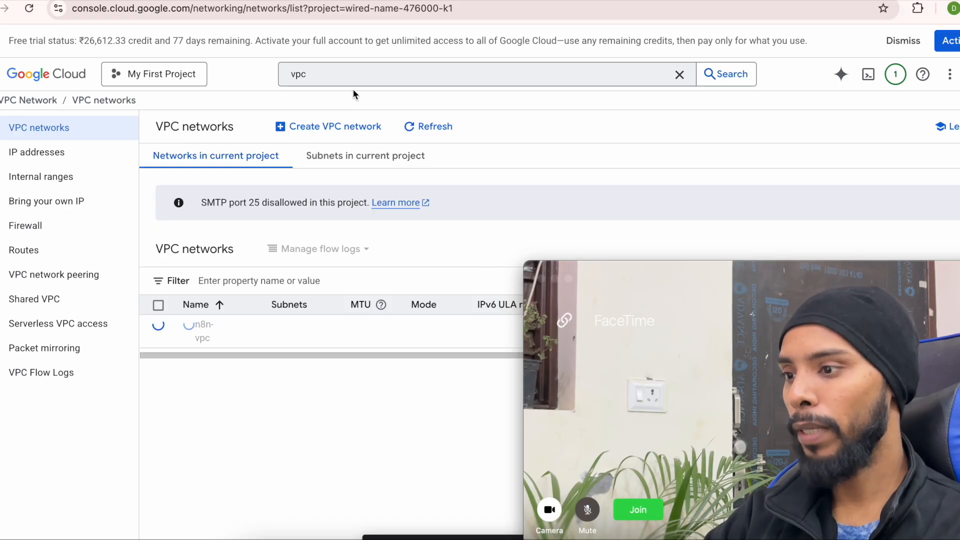
- Open VM instances in a new tab and start creating a new instance
{"action": "left_click", "coordinate": [346, 75]}
{"action": "key", "text": "super+a"}
{"action": "type", "text": "v"}
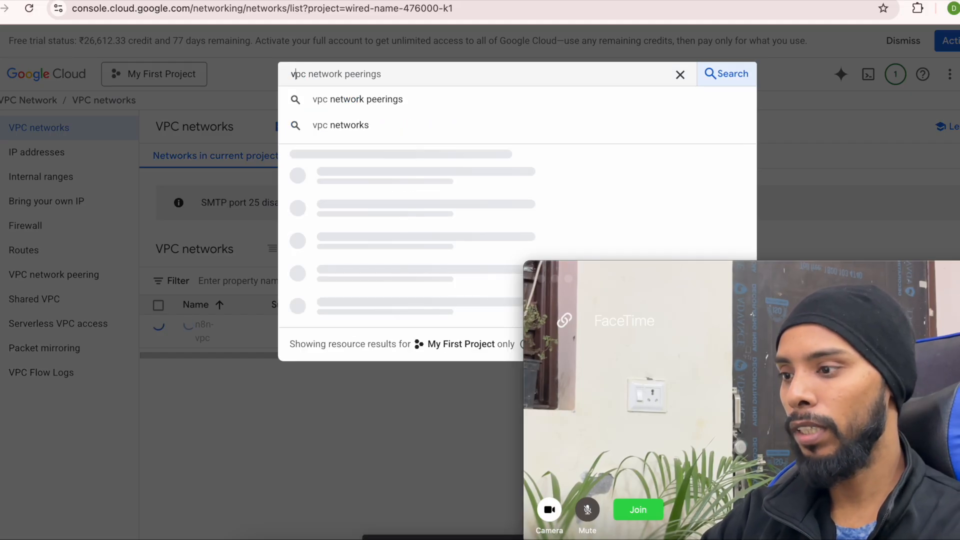
{"action": "type", "text": "ms"}
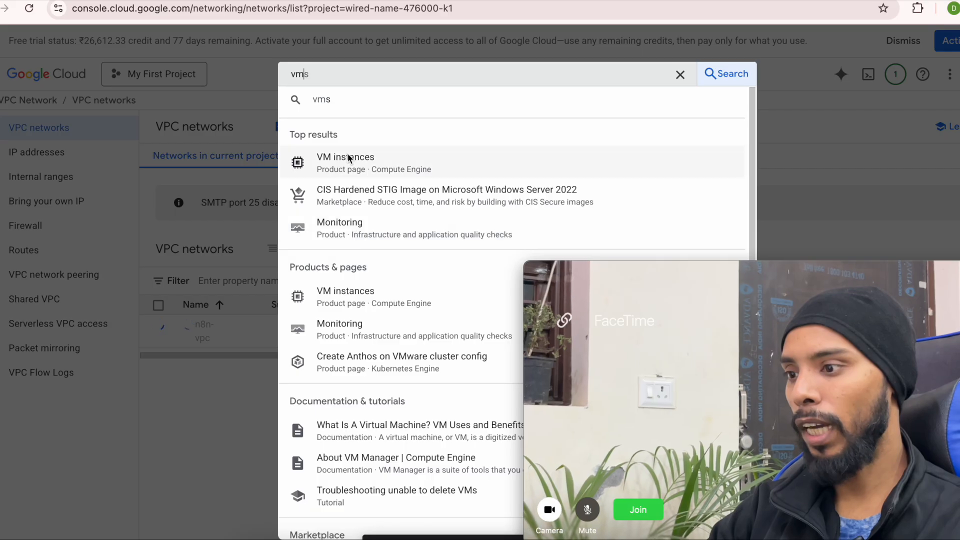
{"action": "right_click", "coordinate": [343, 161]}
{"action": "left_click", "coordinate": [366, 169]}
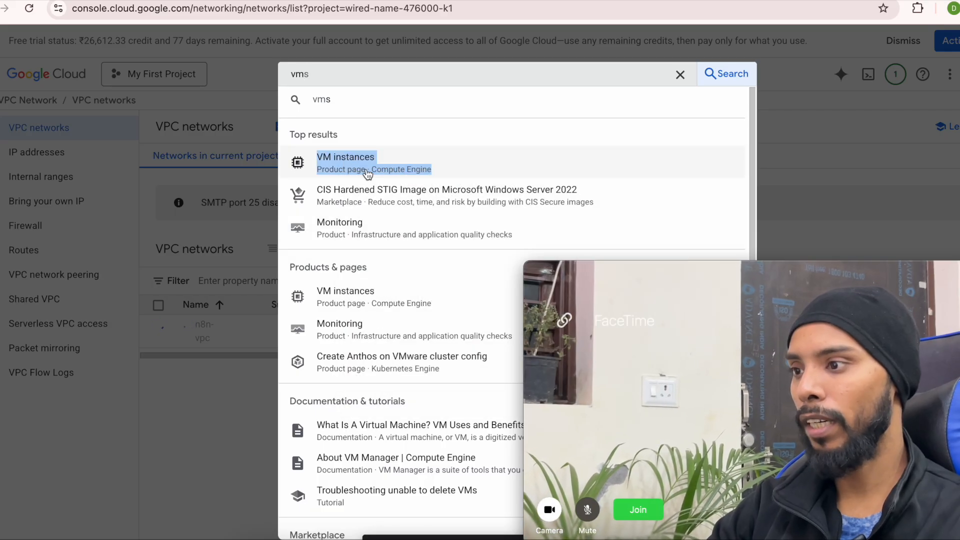
{"action": "left_click", "coordinate": [367, 172]}
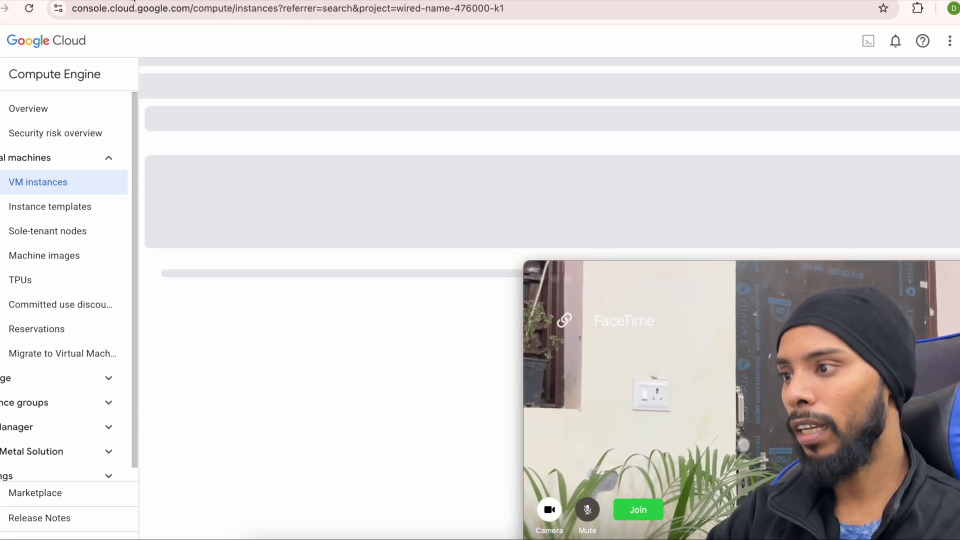
{"action": "left_click", "coordinate": [134, 1]}
{"action": "left_click", "coordinate": [220, 436]}
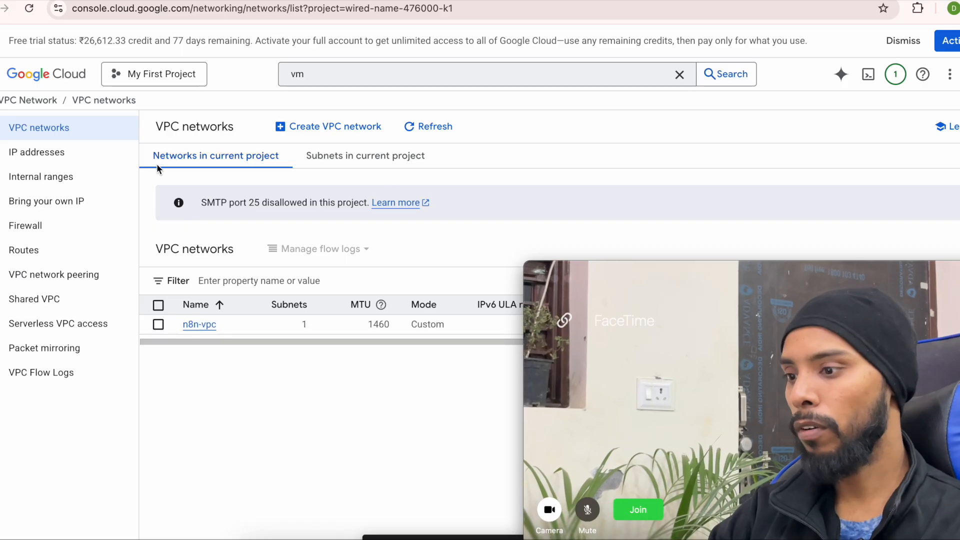
{"action": "left_click", "coordinate": [230, 0]}
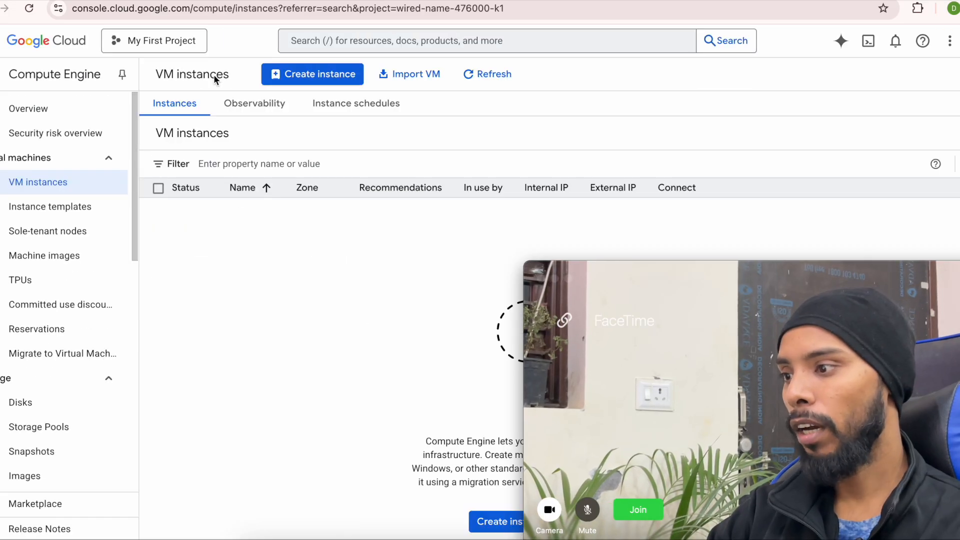
{"action": "left_click", "coordinate": [299, 114]}
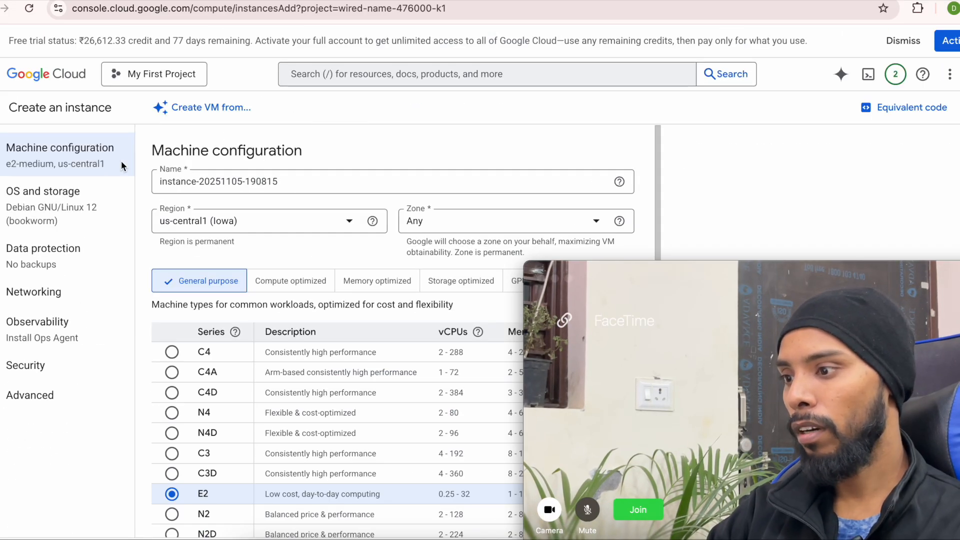
- Name the instance n8n-vm and choose the e2-micro machine type
{"action": "left_click", "coordinate": [416, 1]}
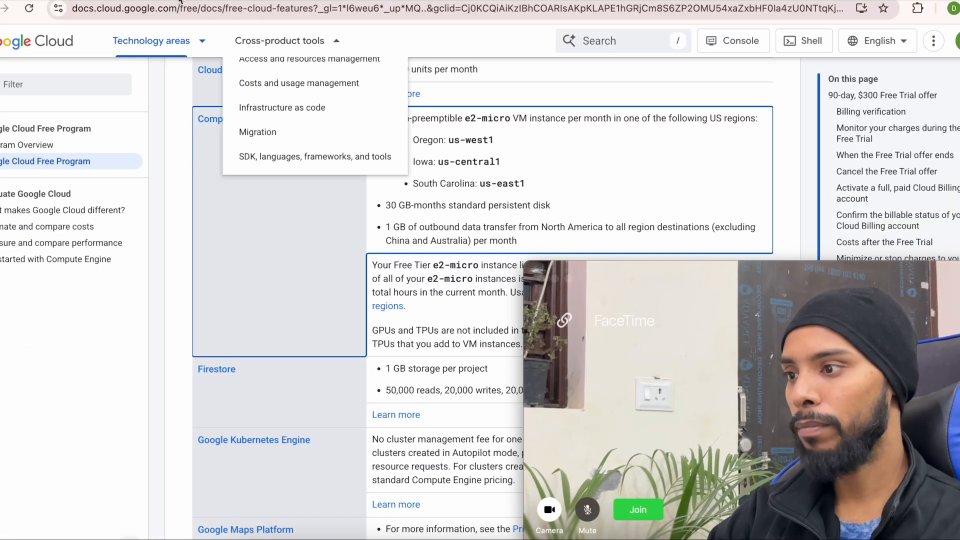
{"action": "left_click", "coordinate": [230, 0]}
{"action": "triple_click", "coordinate": [177, 186]}
{"action": "type", "text": "n"}
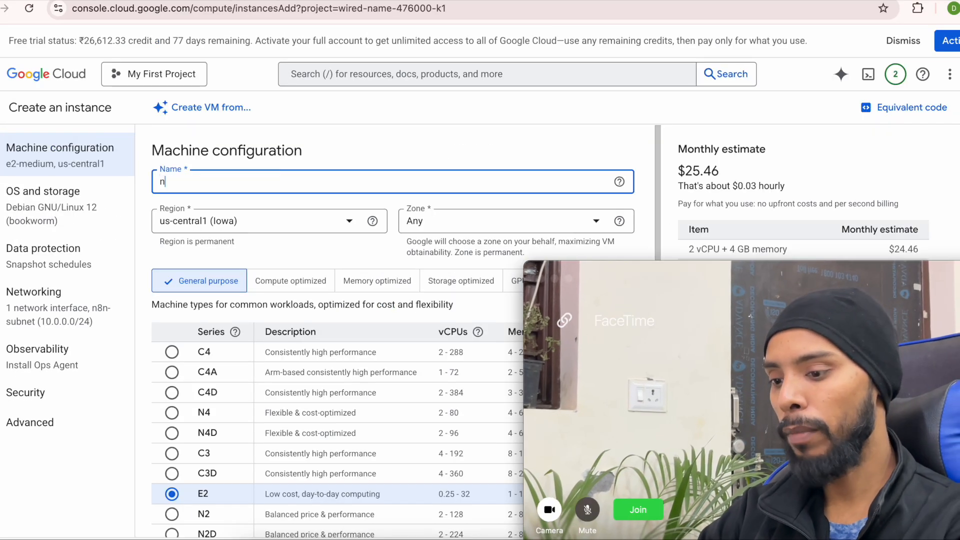
{"action": "type", "text": "8n-vm"}
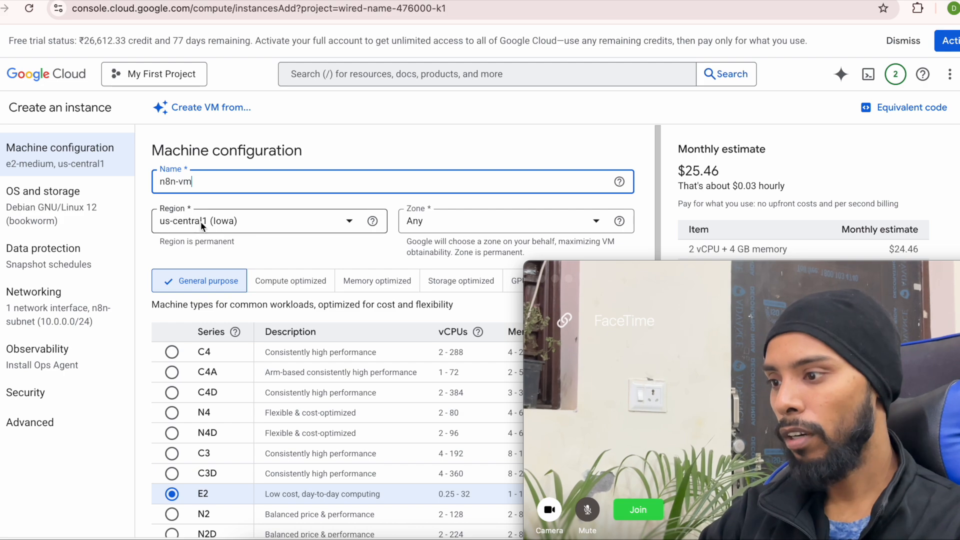
{"action": "scroll", "coordinate": [238, 379], "scroll_direction": "down", "scroll_amount": 6}
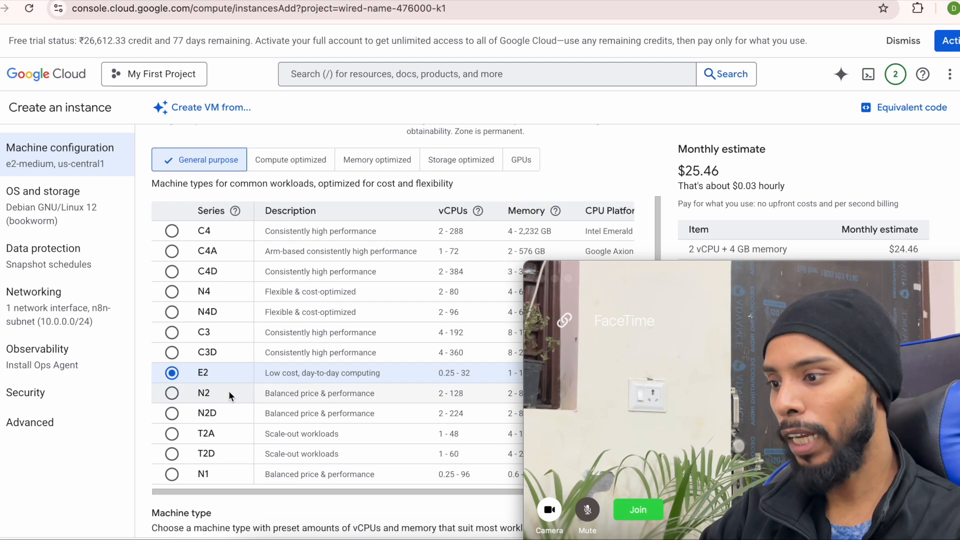
{"action": "left_click", "coordinate": [246, 433]}
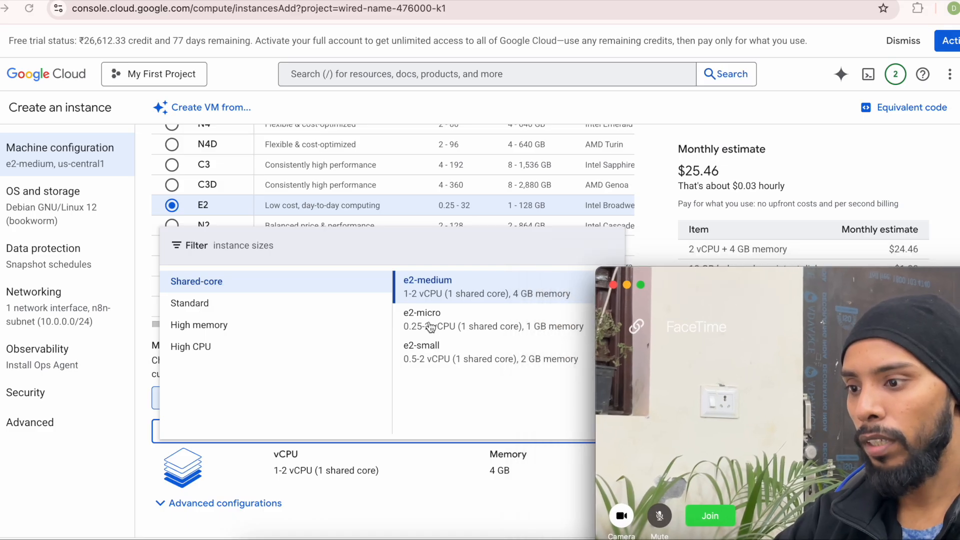
{"action": "left_click", "coordinate": [419, 323]}
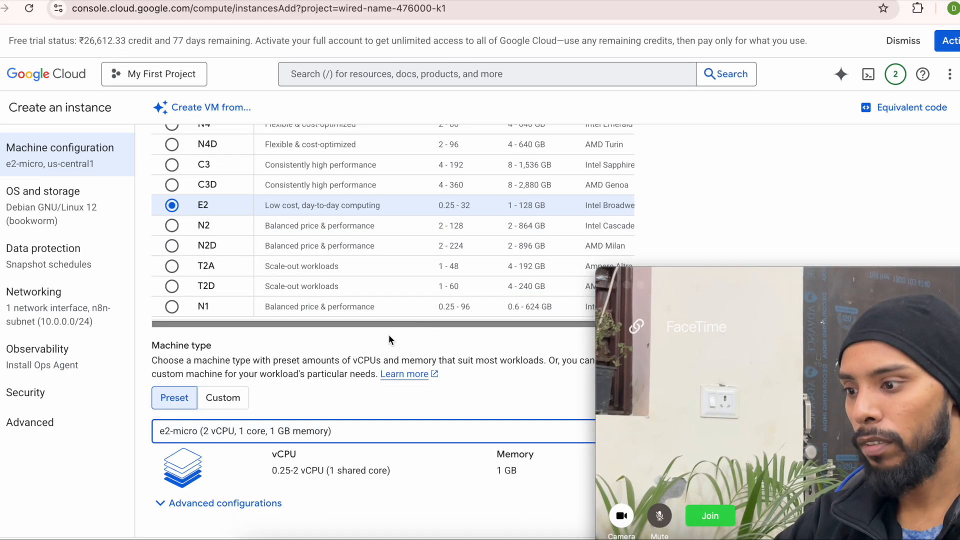
- Set the Debian boot disk size to 20 GB
{"action": "left_click", "coordinate": [44, 213]}
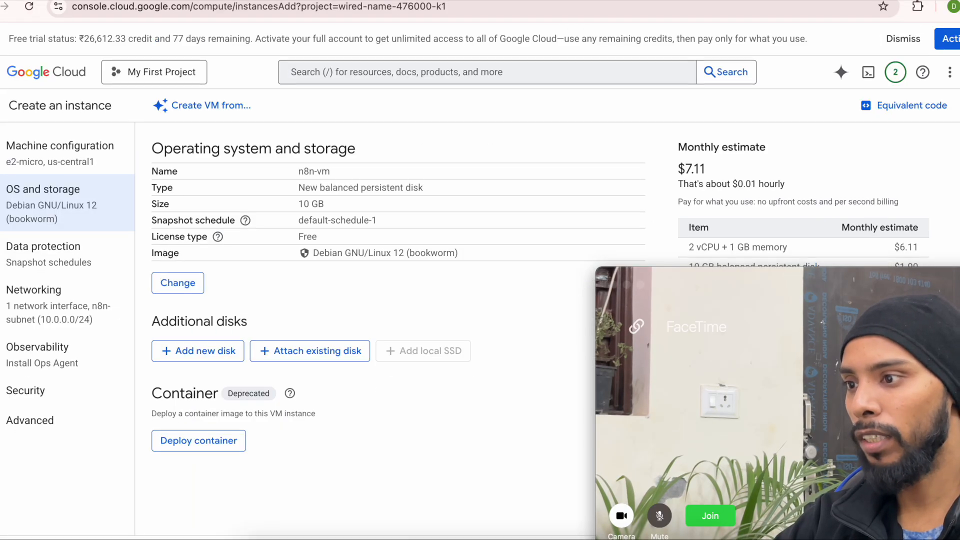
{"action": "left_click", "coordinate": [177, 284]}
{"action": "double_click", "coordinate": [345, 339]}
{"action": "type", "text": "20"}
{"action": "left_click", "coordinate": [352, 444]}
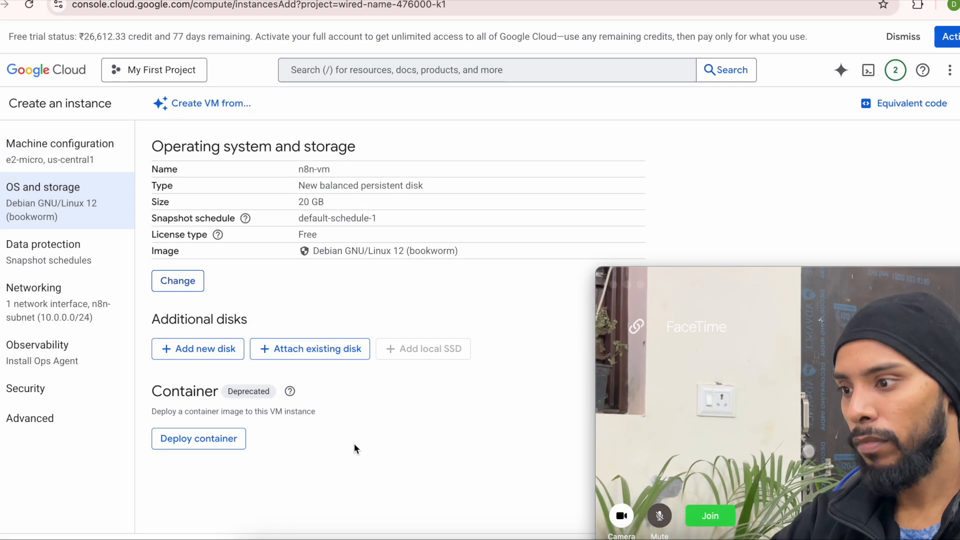
{"action": "left_click", "coordinate": [40, 253]}
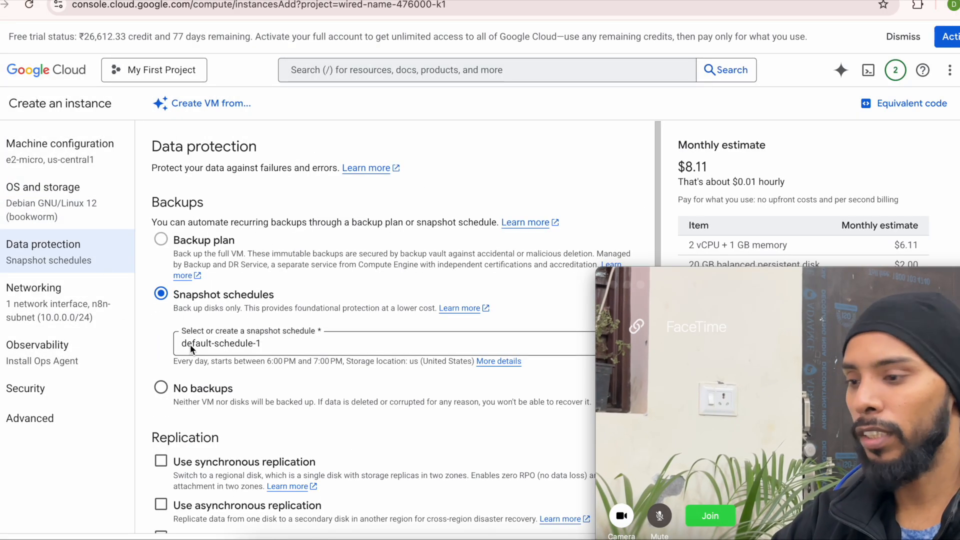
- Allow HTTP, HTTPS and load balancer health check traffic in the networking settings
{"action": "left_click", "coordinate": [58, 299]}
{"action": "left_click", "coordinate": [162, 215]}
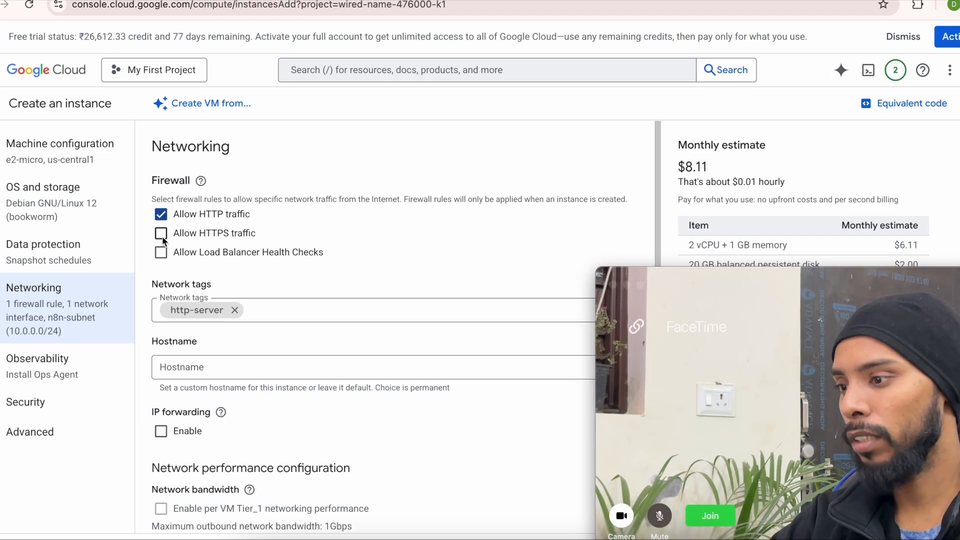
{"action": "left_click", "coordinate": [161, 234]}
{"action": "left_click", "coordinate": [161, 252]}
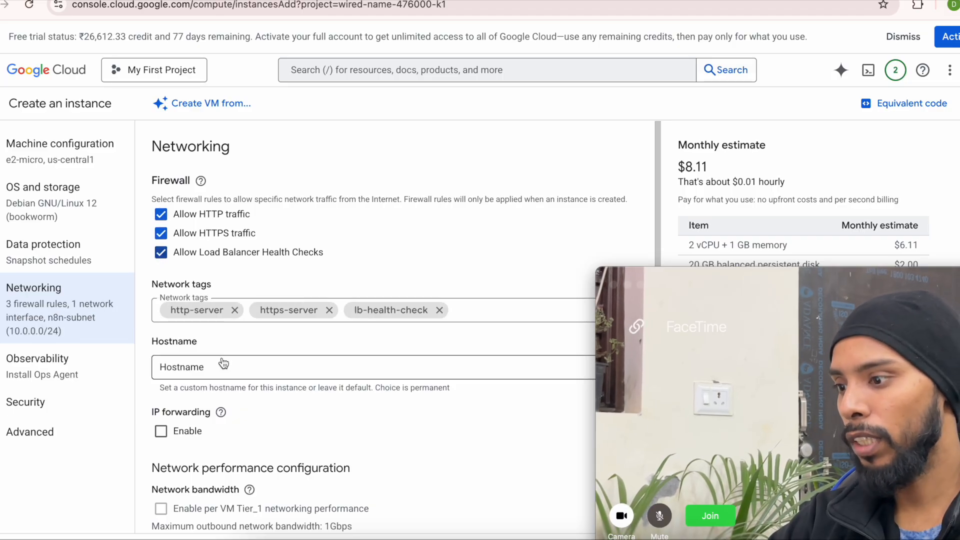
{"action": "scroll", "coordinate": [205, 427], "scroll_direction": "down", "scroll_amount": 5}
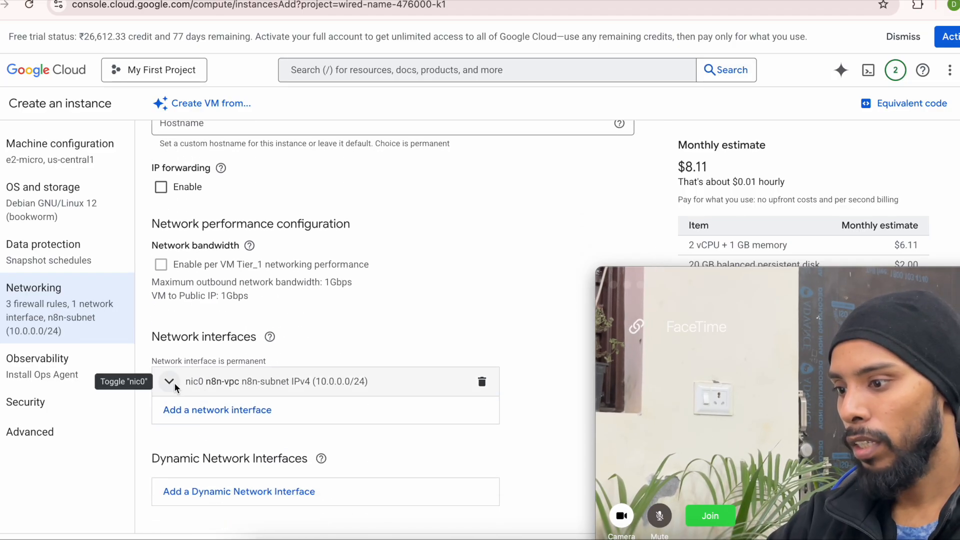
- Review the observability, security and advanced settings, then create the n8n-vm instance
{"action": "left_click", "coordinate": [58, 365]}
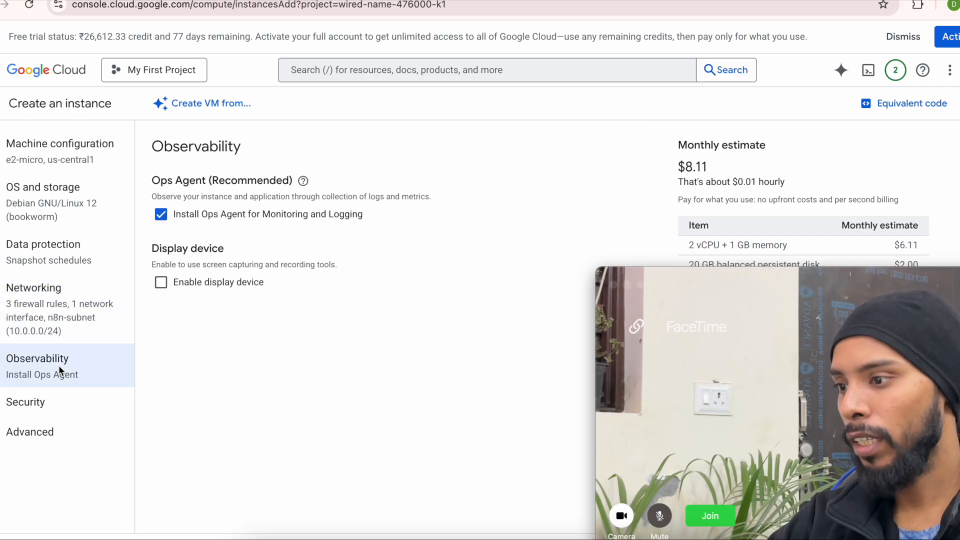
{"action": "left_click", "coordinate": [55, 398]}
{"action": "scroll", "coordinate": [220, 333], "scroll_direction": "down", "scroll_amount": 2}
{"action": "left_click", "coordinate": [59, 423]}
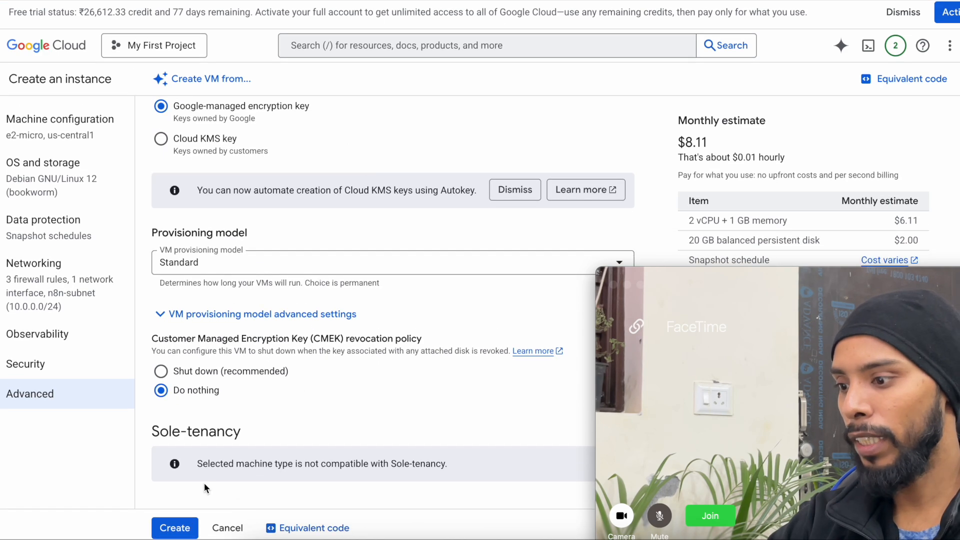
{"action": "left_click", "coordinate": [175, 529]}
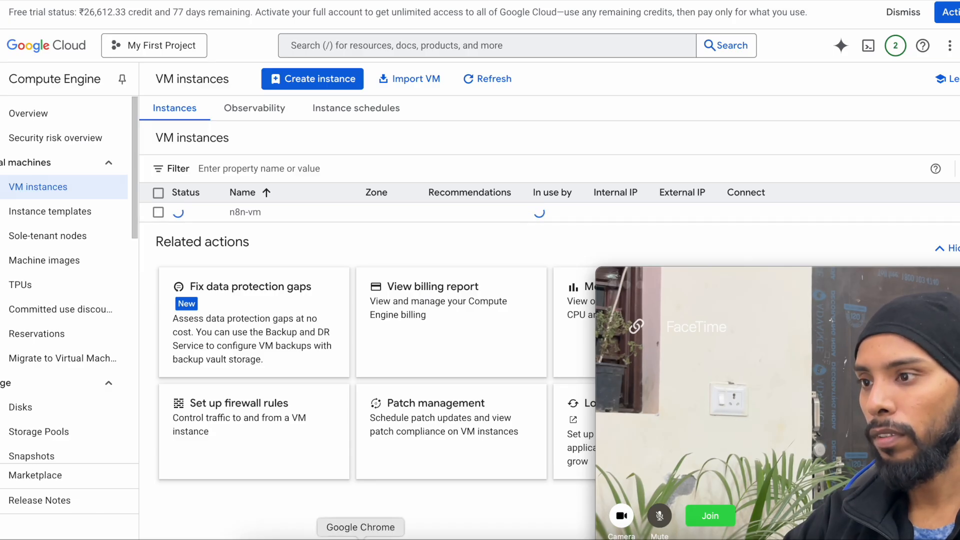
- Switch to the GitHub n8n install guide and scroll through its Docker commands
{"action": "key", "text": "super+shift+m"}
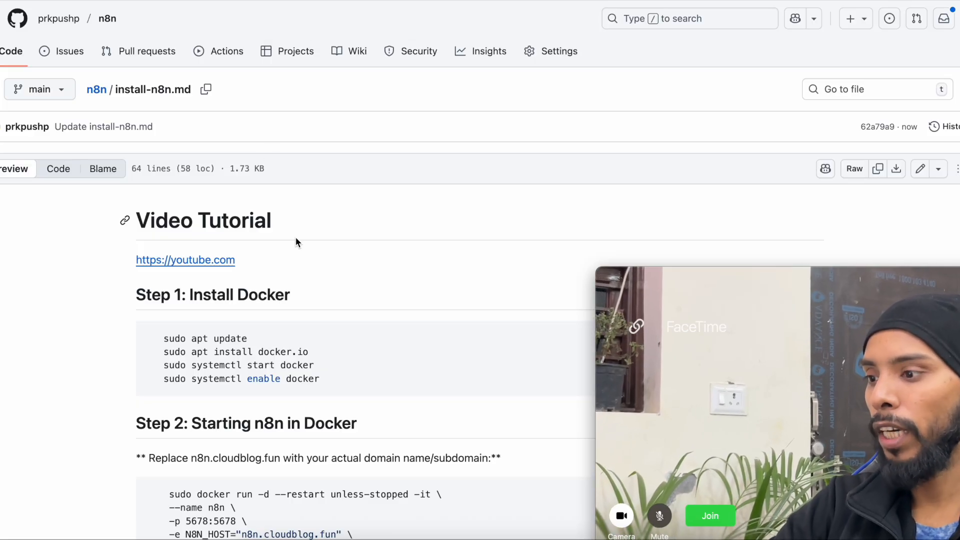
{"action": "scroll", "coordinate": [256, 326], "scroll_direction": "down", "scroll_amount": 3}
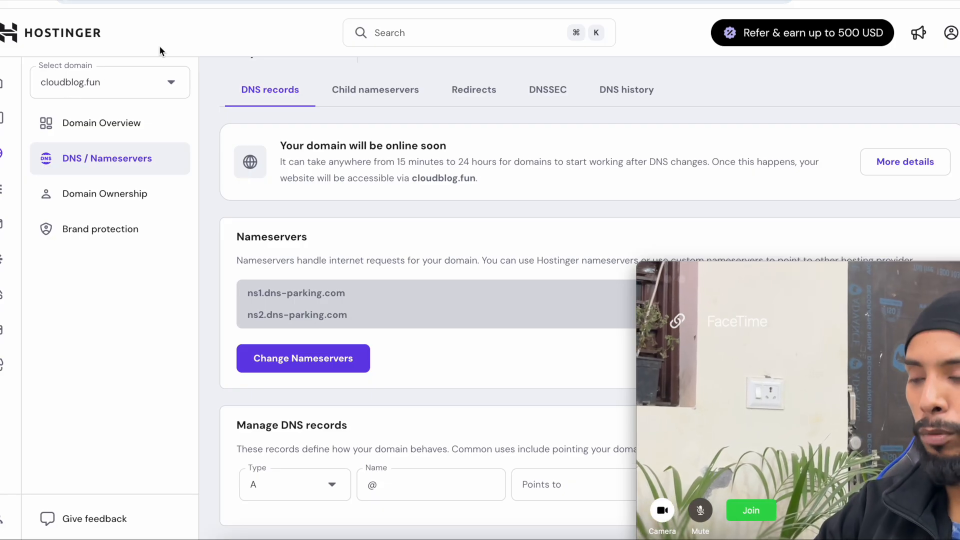
- Add an A record n8n pointing to 34.69.175.227 with TTL 360
{"action": "scroll", "coordinate": [158, 146], "scroll_direction": "down", "scroll_amount": 1}
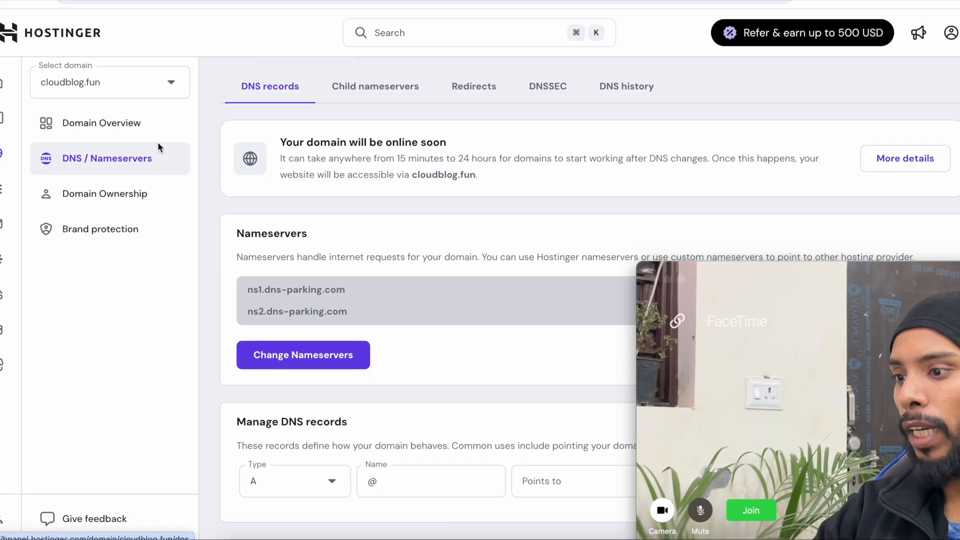
{"action": "scroll", "coordinate": [302, 213], "scroll_direction": "down", "scroll_amount": 6}
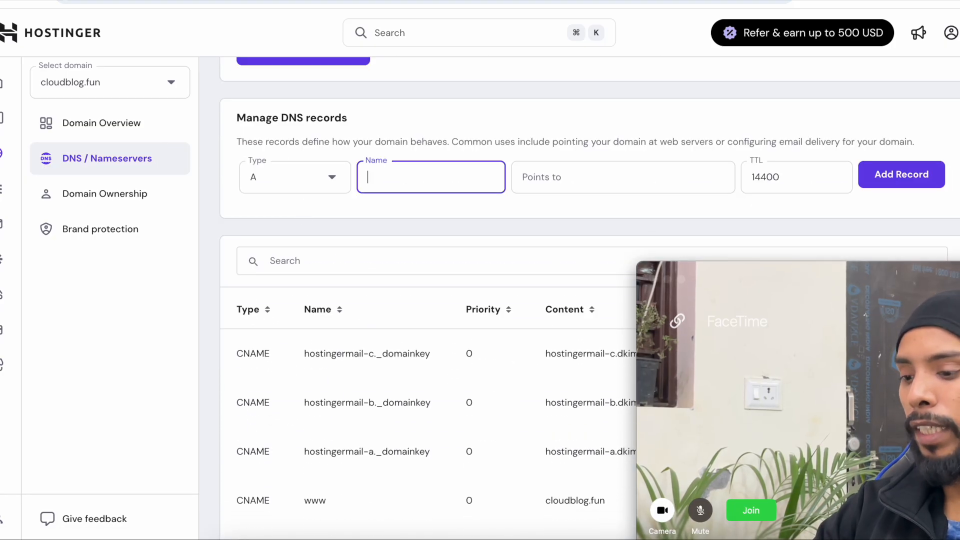
{"action": "left_click", "coordinate": [556, 177]}
{"action": "type", "text": "34.69.175.227"}
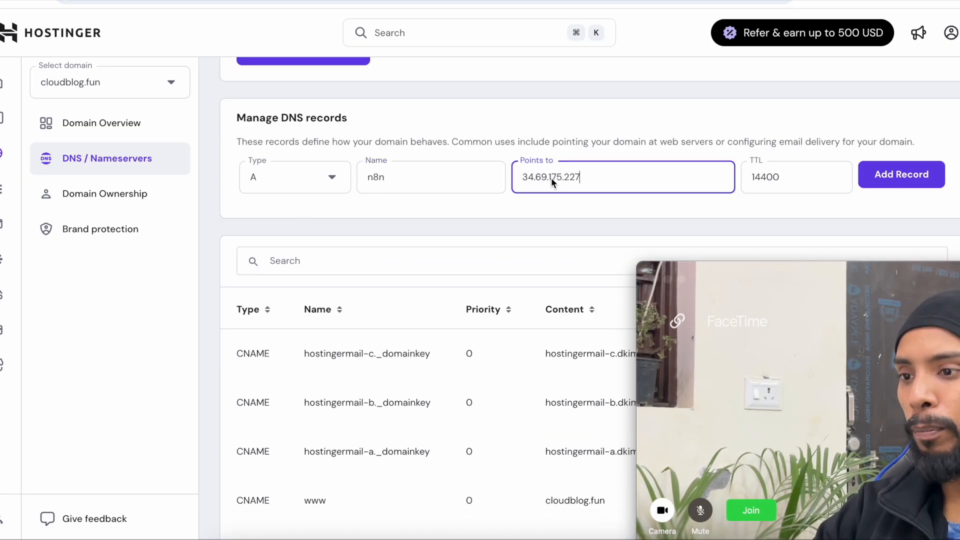
{"action": "key", "text": "ctrl+Tab"}
{"action": "key", "text": "ctrl+Tab"}
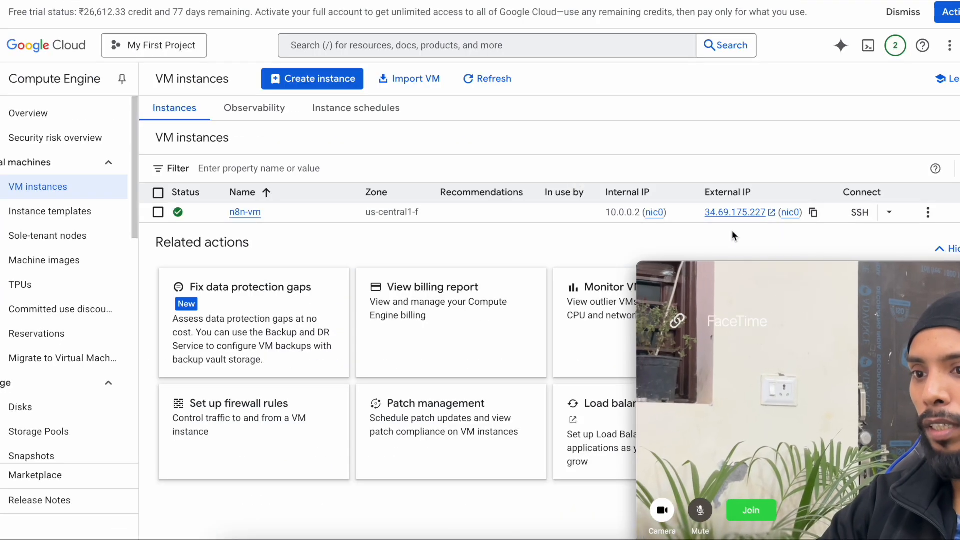
{"action": "key", "text": "ctrl+Tab"}
{"action": "double_click", "coordinate": [773, 183]}
{"action": "type", "text": "360"}
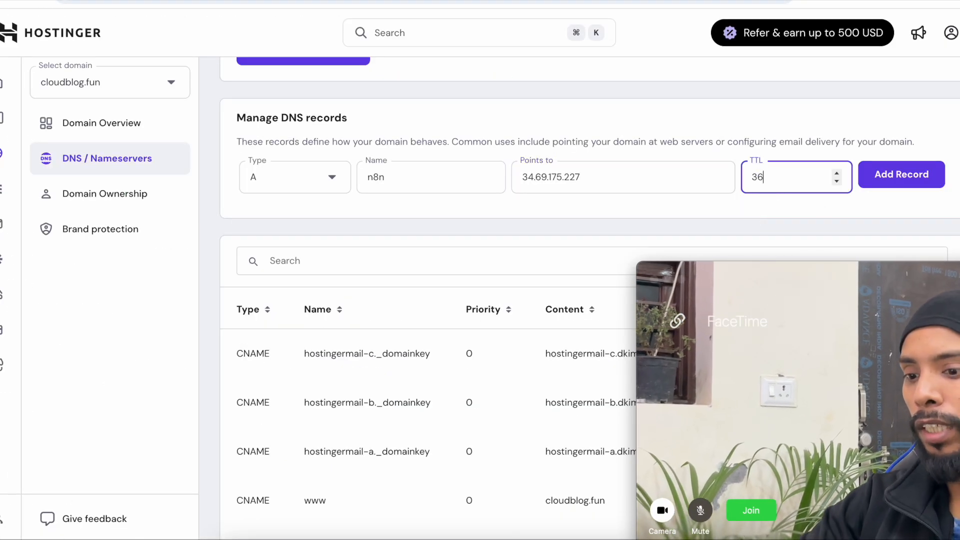
{"action": "left_click", "coordinate": [908, 187]}
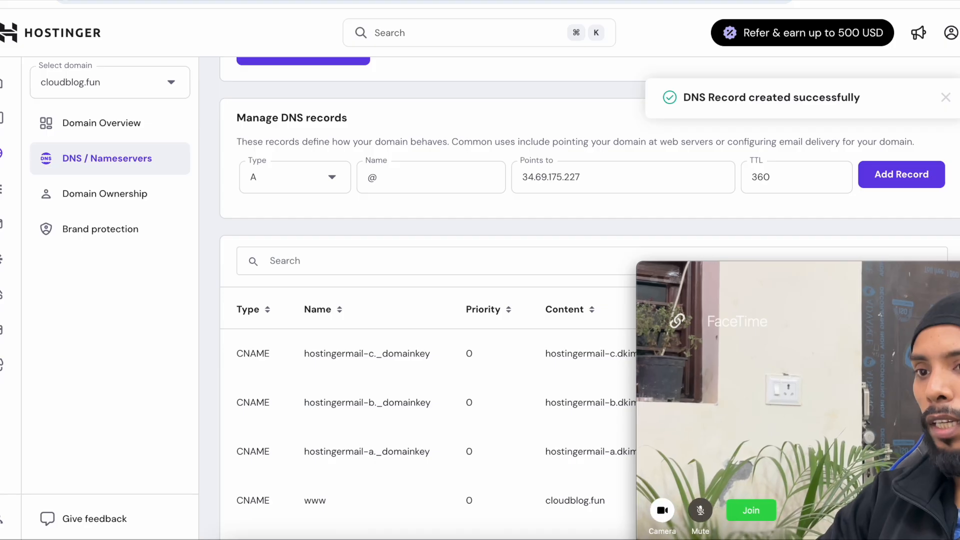
- Check the DNS records list, then return to the n8n install guide
{"action": "scroll", "coordinate": [529, 224], "scroll_direction": "down", "scroll_amount": 1}
{"action": "scroll", "coordinate": [530, 223], "scroll_direction": "up", "scroll_amount": 4}
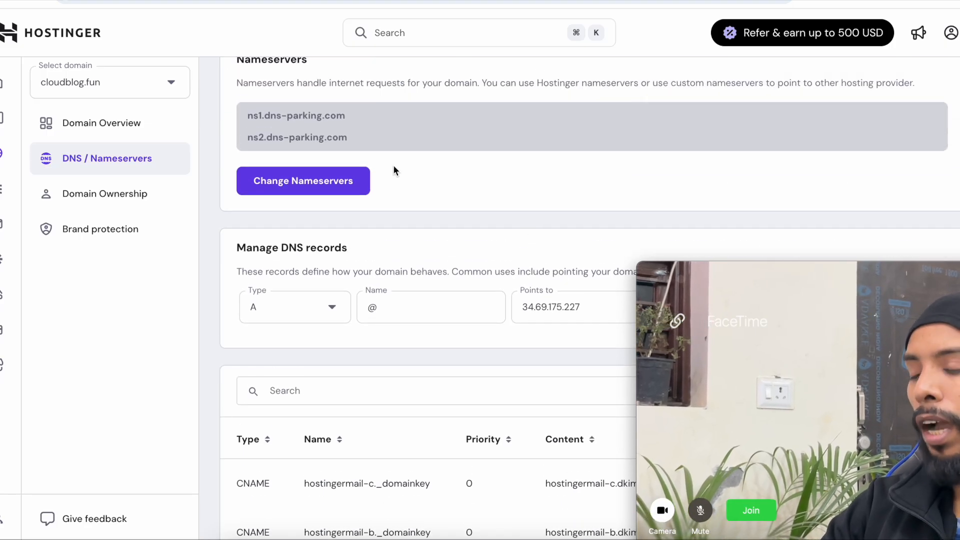
{"action": "scroll", "coordinate": [320, 193], "scroll_direction": "down", "scroll_amount": 3}
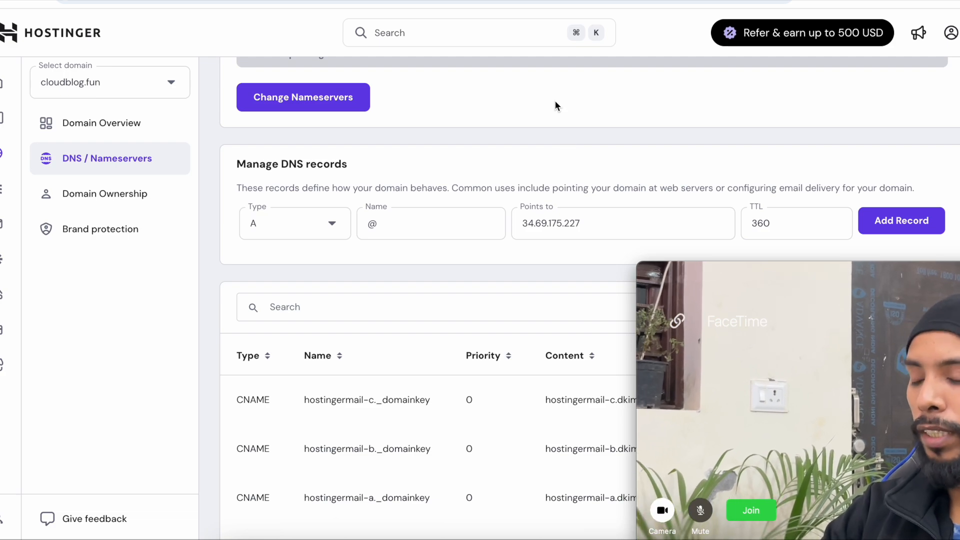
{"action": "key", "text": "ctrl+Tab"}
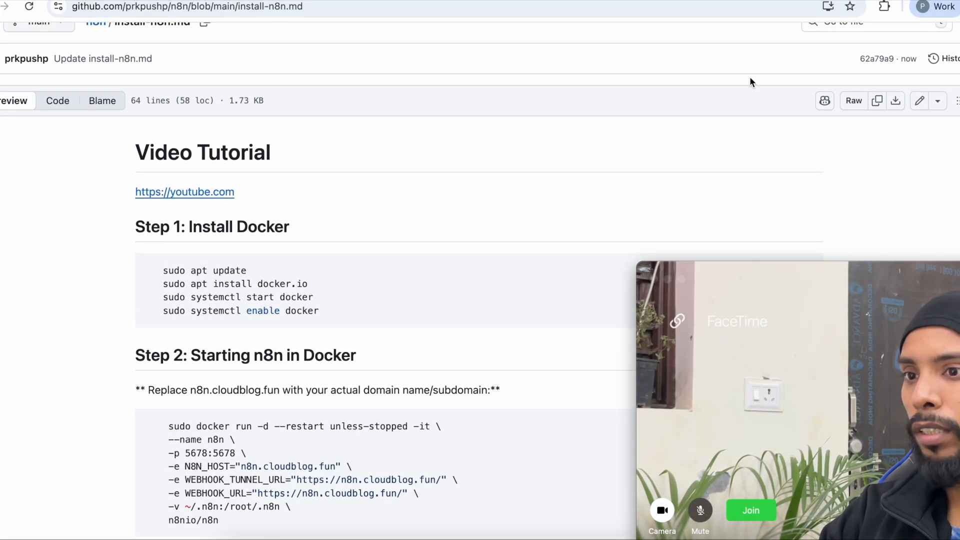
- Open and authorize an SSH-in-browser session to n8n-vm
{"action": "left_click", "coordinate": [925, 9]}
{"action": "key", "text": "Escape"}
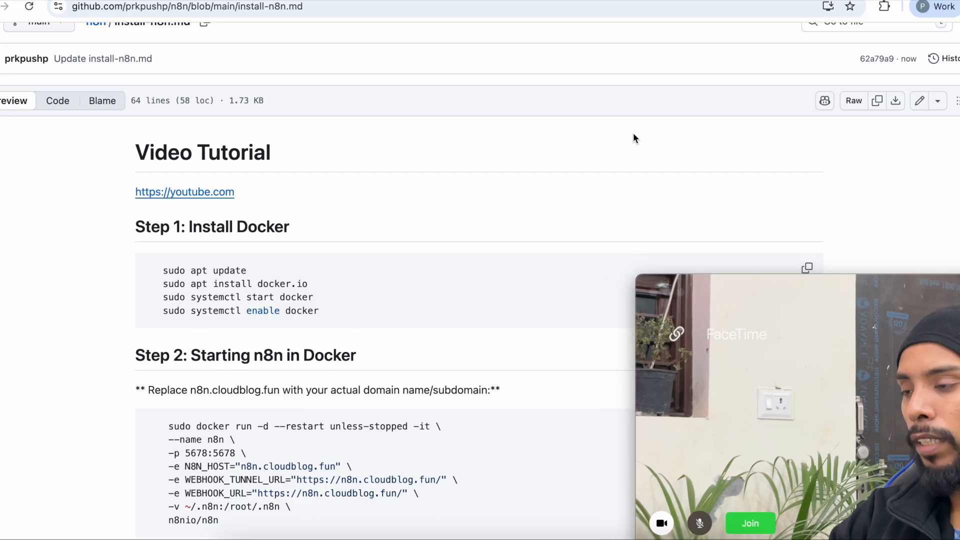
{"action": "key", "text": "ctrl+Tab"}
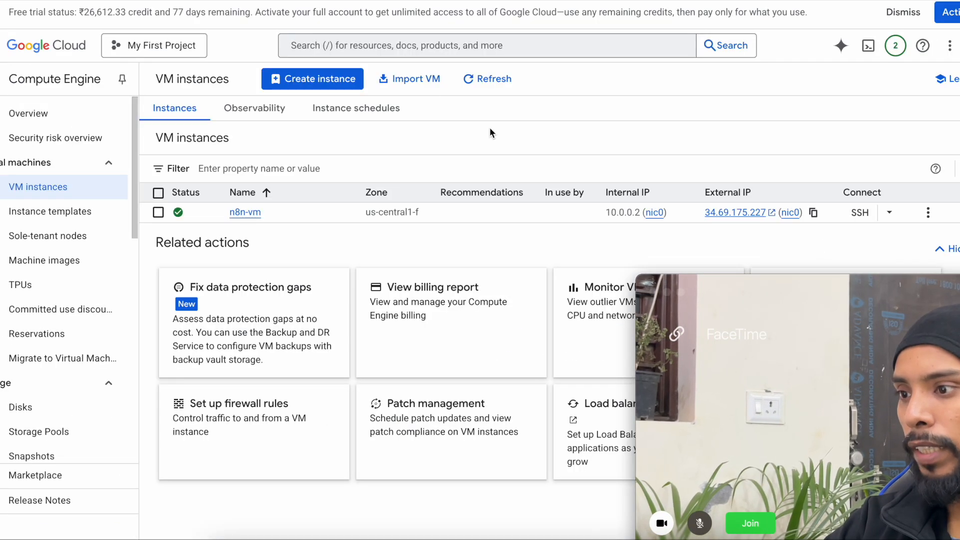
{"action": "left_click", "coordinate": [856, 212]}
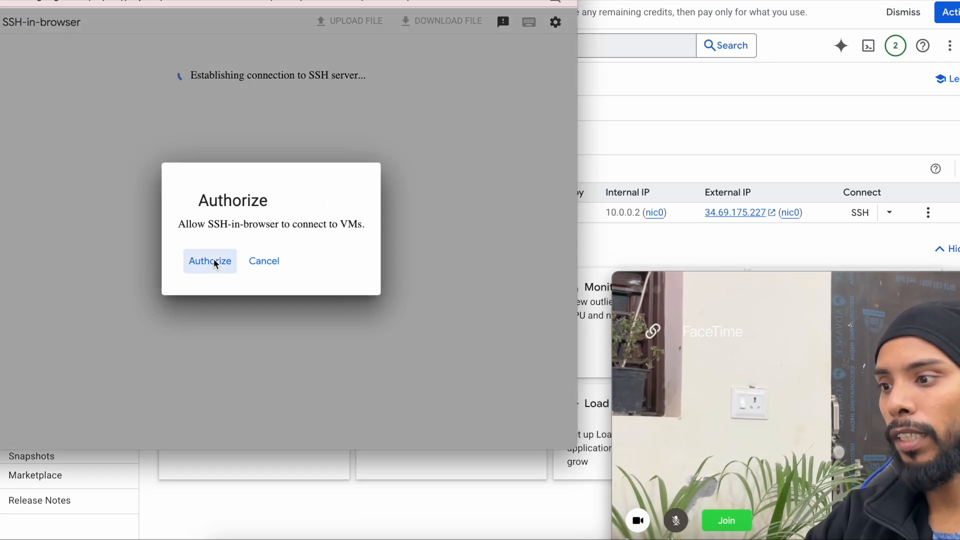
{"action": "left_click", "coordinate": [212, 264]}
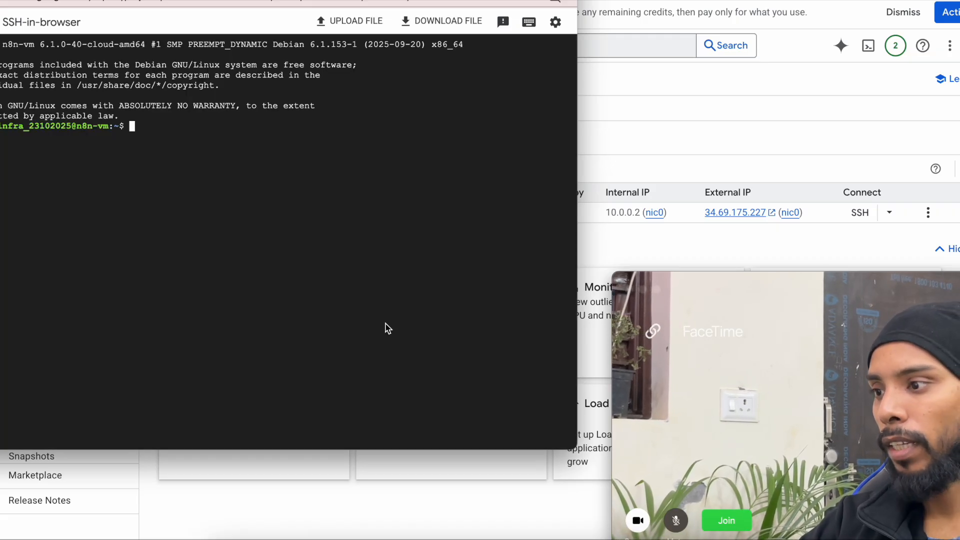
- Place the SSH window beside the guide and copy the Step 1 Docker commands
{"action": "key", "text": "super+grave"}
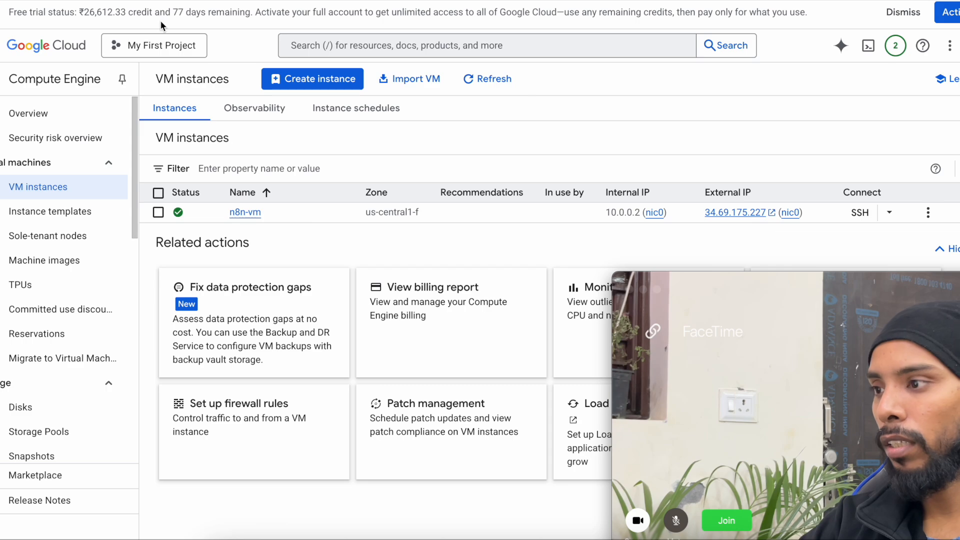
{"action": "left_click", "coordinate": [2, 1]}
{"action": "left_click_drag", "start_coordinate": [347, 1], "coordinate": [737, 9]}
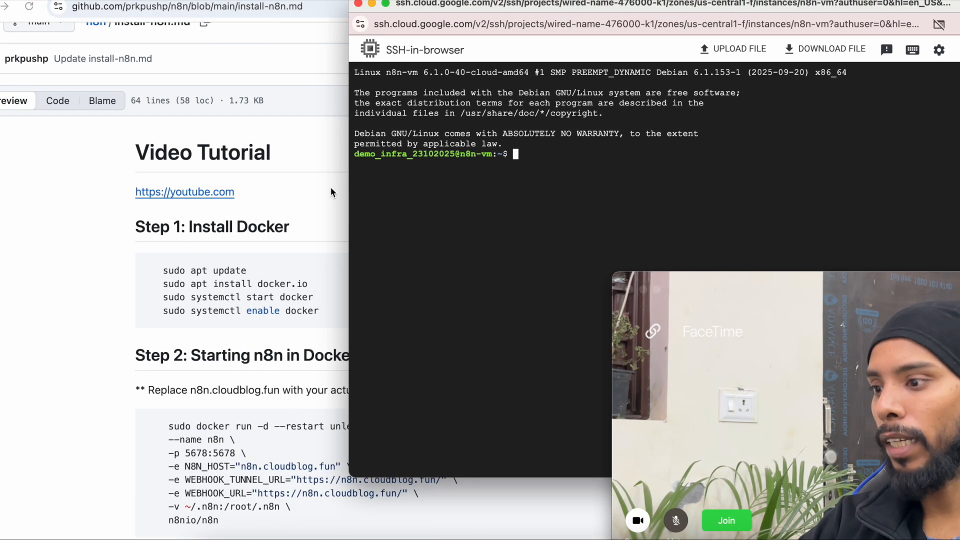
{"action": "left_click", "coordinate": [250, 293]}
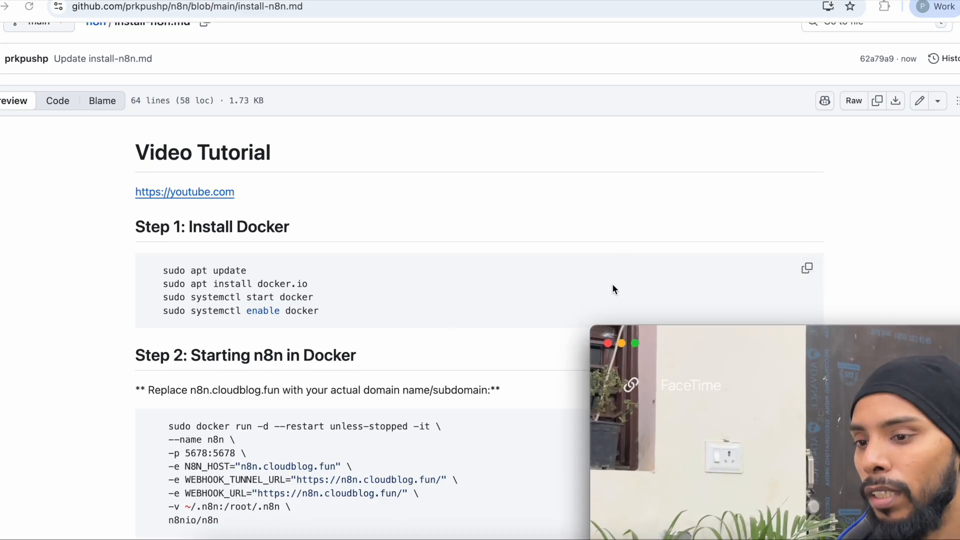
{"action": "left_click", "coordinate": [806, 270]}
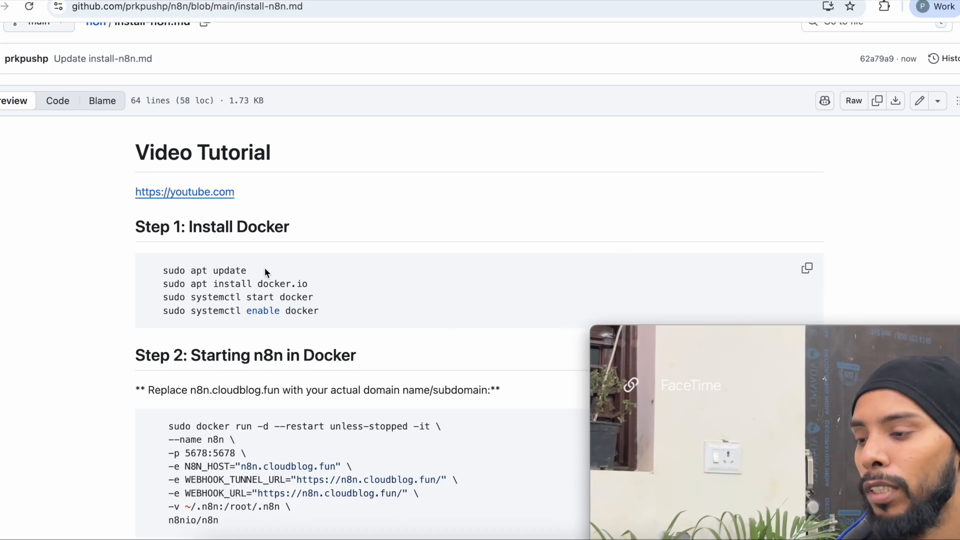
{"action": "key", "text": "super+grave"}
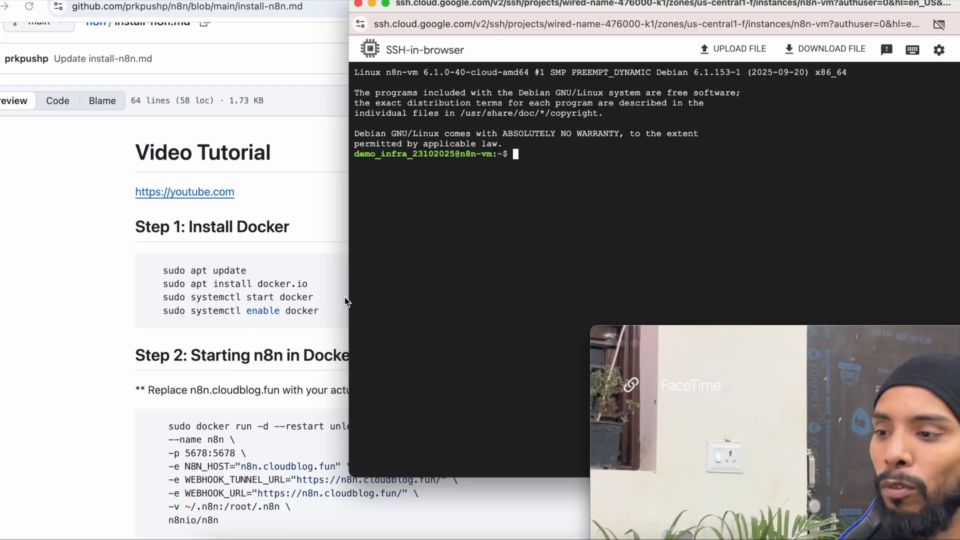
- Paste and run the Step 1 Docker install commands in the SSH terminal
{"action": "left_click", "coordinate": [277, 254]}
{"action": "left_click", "coordinate": [807, 270]}
{"action": "key", "text": "super+grave"}
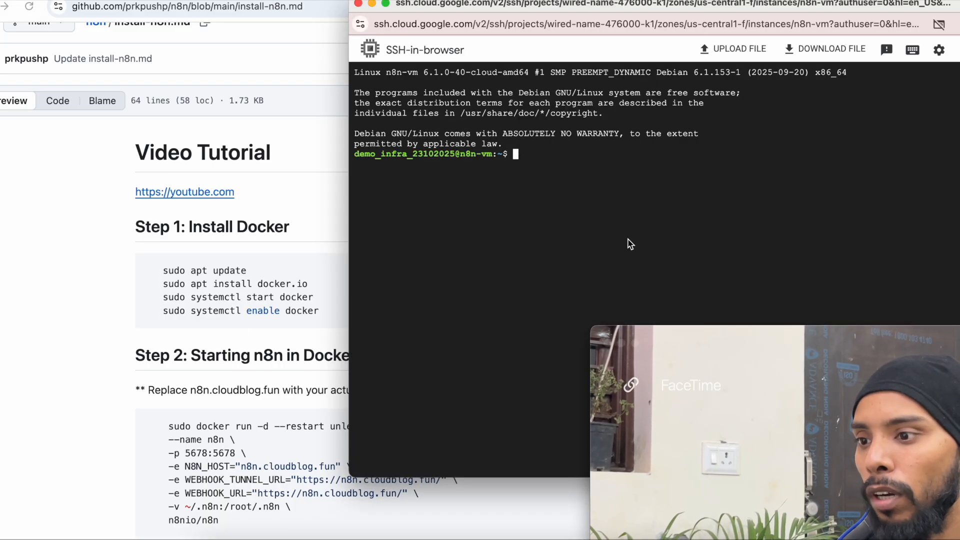
{"action": "key", "text": "super+v"}
{"action": "key", "text": "Return"}
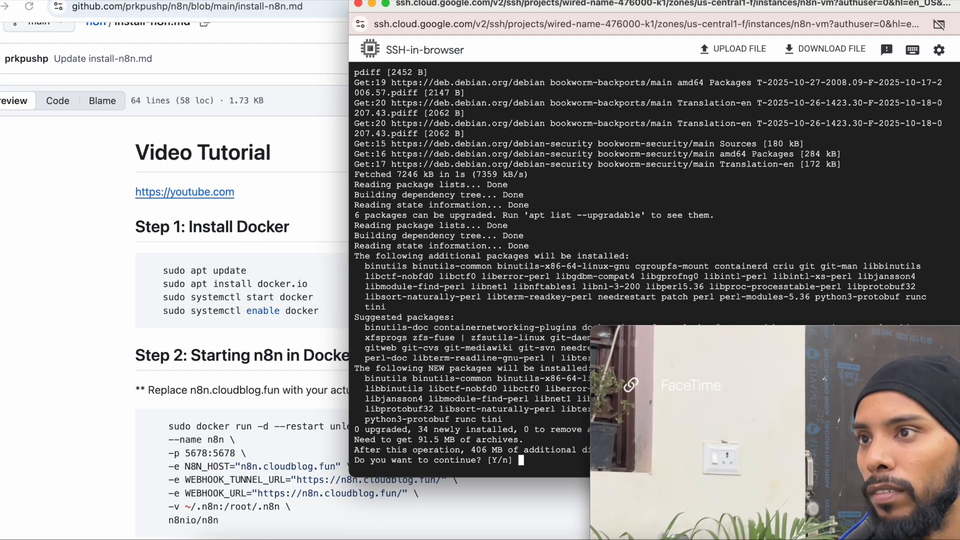
- Confirm the docker.io package installation and arrange the terminal beside the guide
{"action": "left_click", "coordinate": [655, 356]}
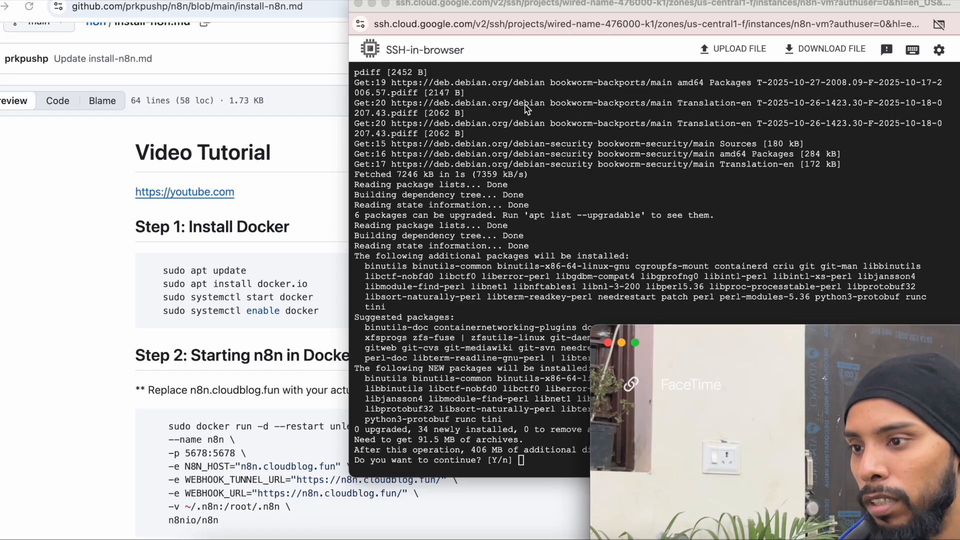
{"action": "left_click_drag", "start_coordinate": [560, 7], "coordinate": [391, 1]}
{"action": "key", "text": "Return"}
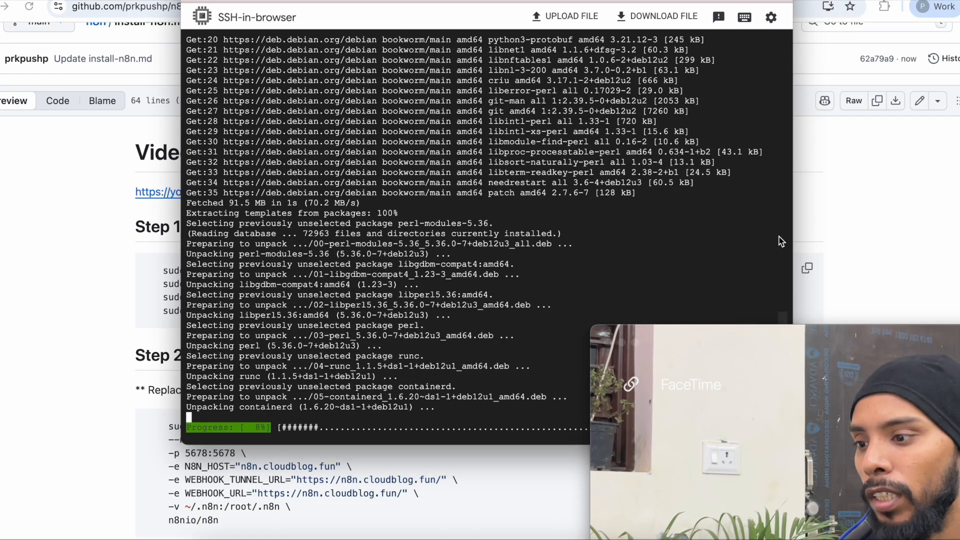
{"action": "left_click_drag", "start_coordinate": [466, 0], "coordinate": [649, 3]}
{"action": "scroll", "coordinate": [203, 256], "scroll_direction": "down", "scroll_amount": 2}
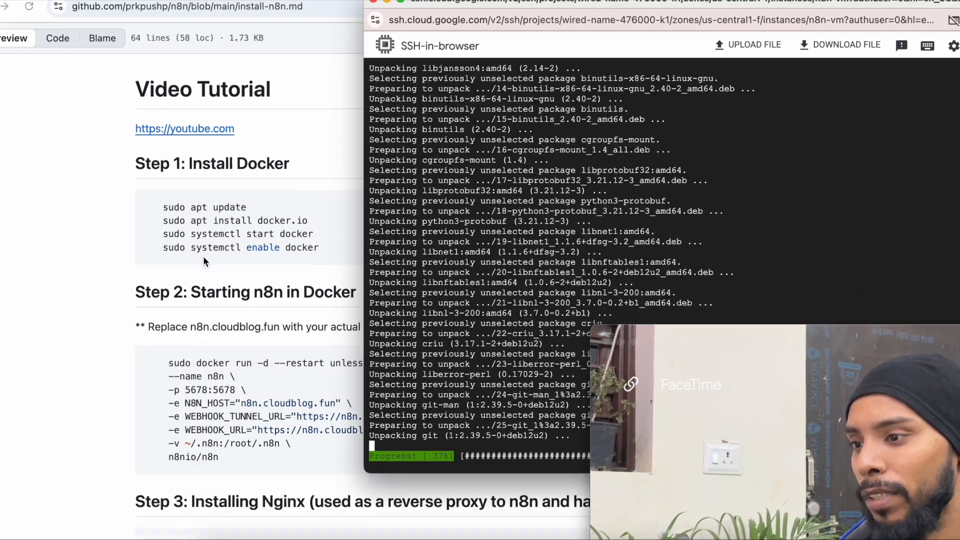
{"action": "mouse_move", "coordinate": [568, 4]}
{"action": "left_mouse_down"}
{"action": "mouse_move", "coordinate": [594, 0]}
{"action": "mouse_move", "coordinate": [586, 0]}
{"action": "left_mouse_up"}
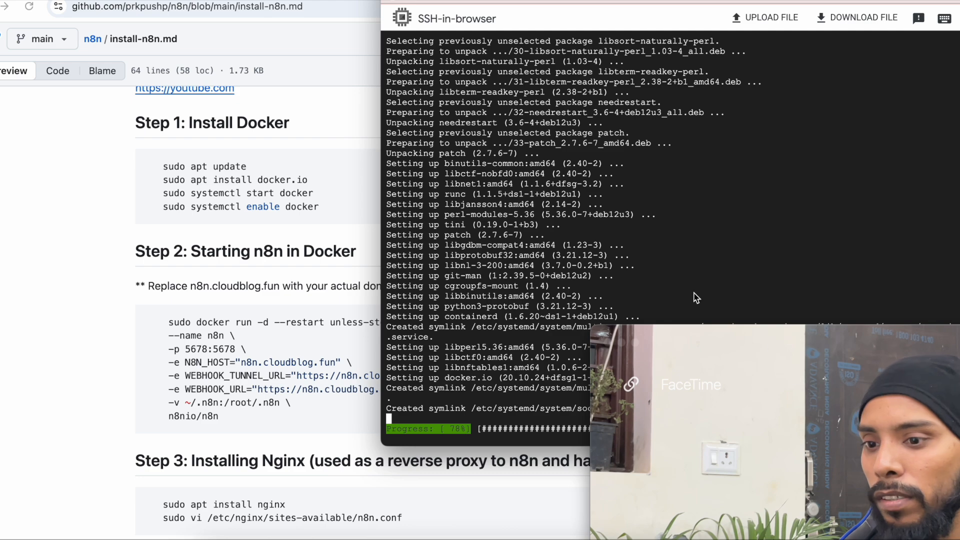
{"action": "left_click_drag", "start_coordinate": [763, 346], "coordinate": [747, 340]}
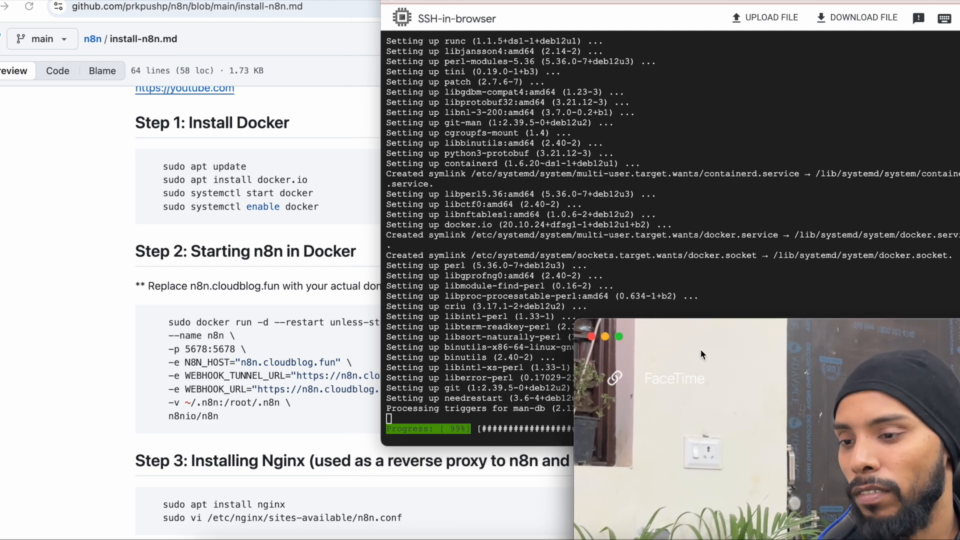
{"action": "mouse_move", "coordinate": [701, 349]}
{"action": "left_mouse_down"}
{"action": "mouse_move", "coordinate": [699, 388]}
{"action": "mouse_move", "coordinate": [695, 357]}
{"action": "left_mouse_up"}
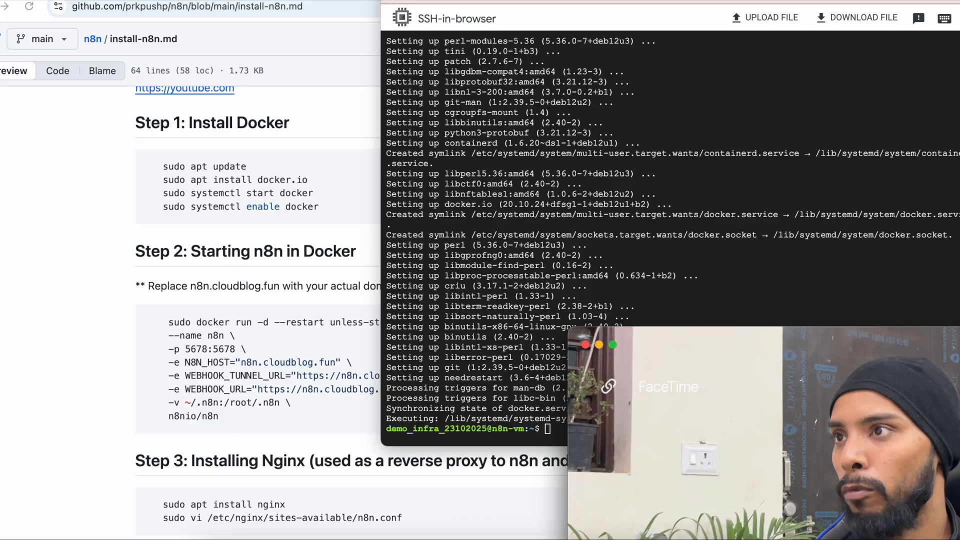
- Copy the Step 2 docker run command for n8n from the install guide
{"action": "left_click", "coordinate": [350, 265]}
{"action": "scroll", "coordinate": [491, 334], "scroll_direction": "down", "scroll_amount": 4}
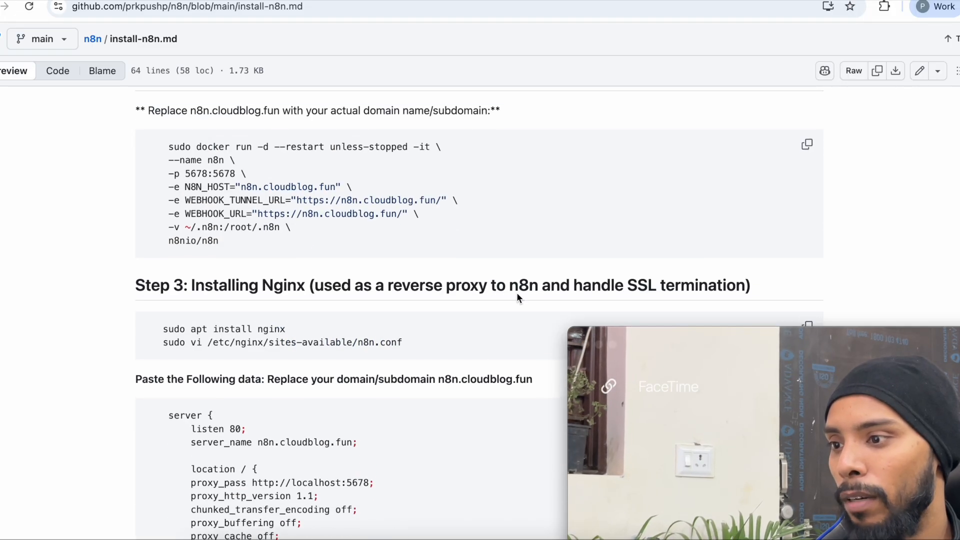
{"action": "left_click", "coordinate": [807, 145]}
{"action": "scroll", "coordinate": [334, 185], "scroll_direction": "up", "scroll_amount": 1}
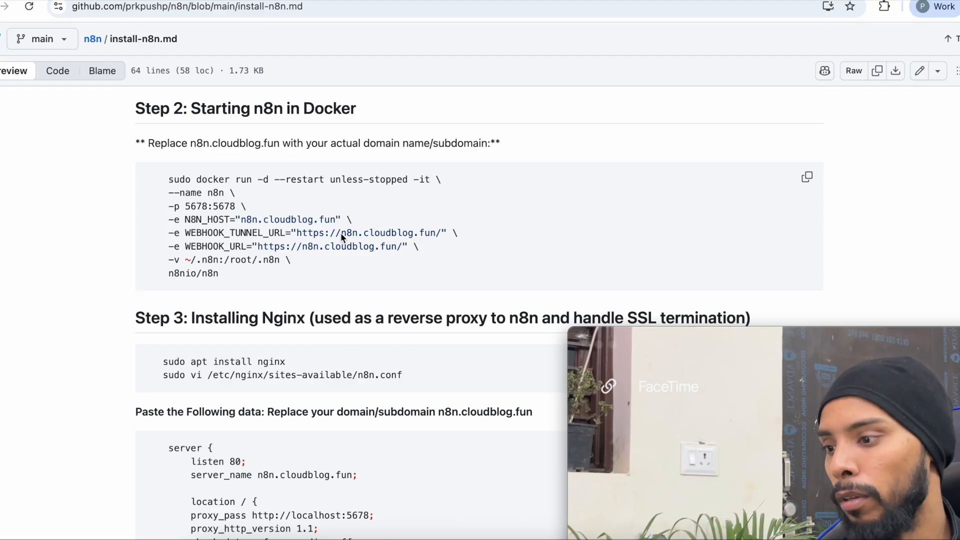
- Run the docker run command in the VM terminal to pull n8nio/n8n:latest and start n8n
{"action": "key", "text": "super+Tab"}
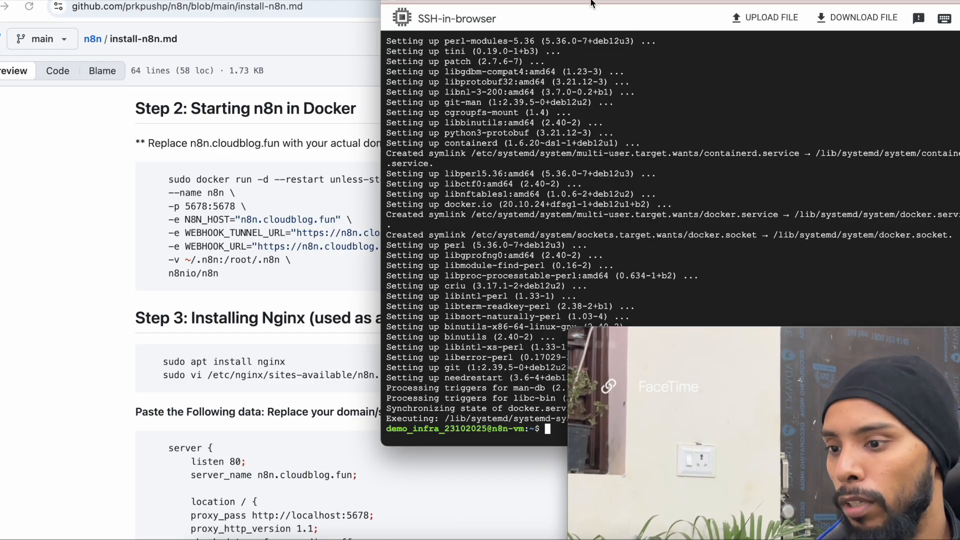
{"action": "left_click_drag", "start_coordinate": [710, 359], "coordinate": [199, 289]}
{"action": "key", "text": "super+v"}
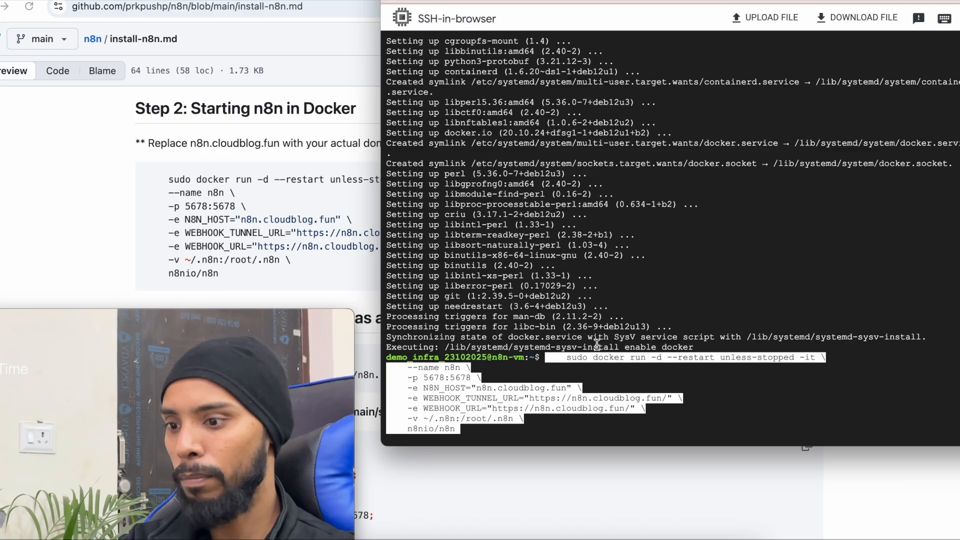
{"action": "key", "text": "Return"}
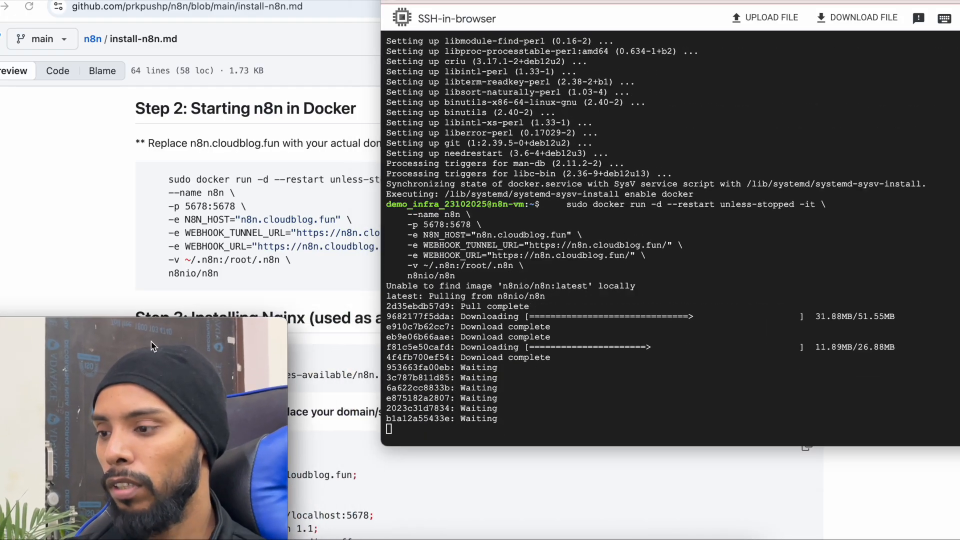
{"action": "scroll", "coordinate": [331, 262], "scroll_direction": "down", "scroll_amount": 3}
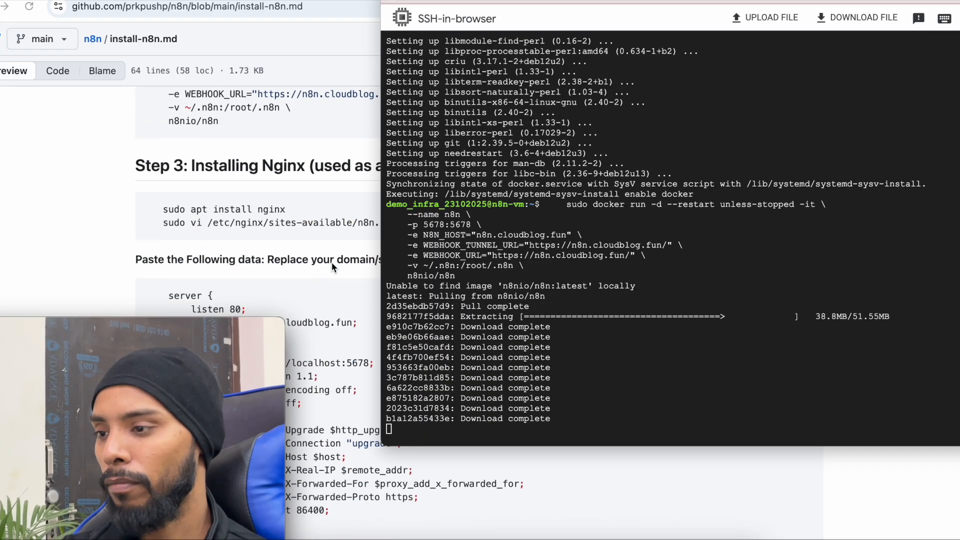
{"action": "left_click_drag", "start_coordinate": [610, 0], "coordinate": [612, 23]}
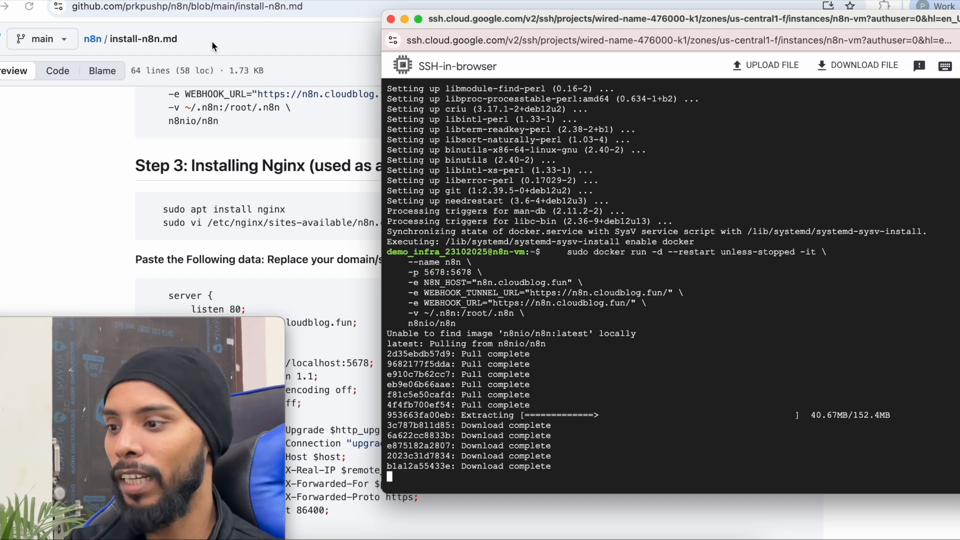
{"action": "scroll", "coordinate": [247, 223], "scroll_direction": "down", "scroll_amount": 2}
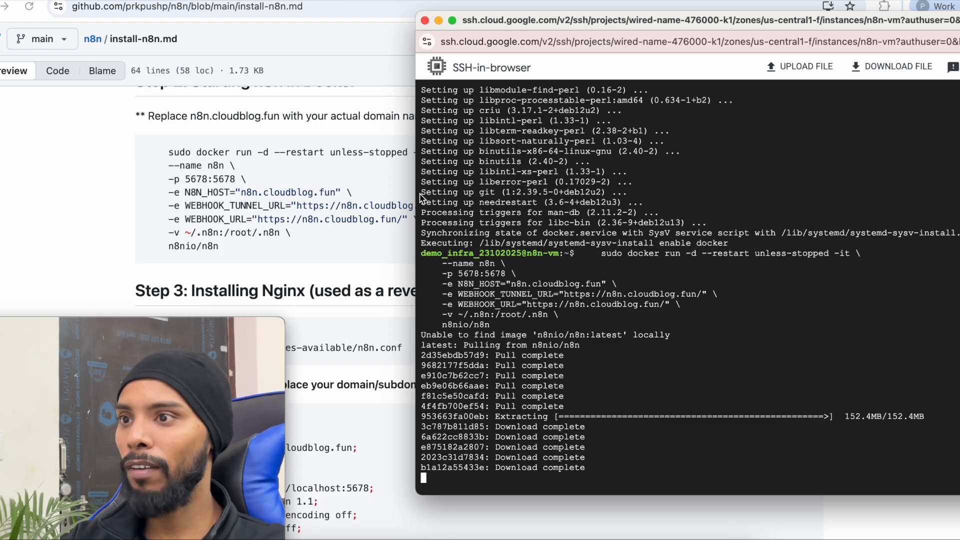
{"action": "scroll", "coordinate": [215, 217], "scroll_direction": "down", "scroll_amount": 2}
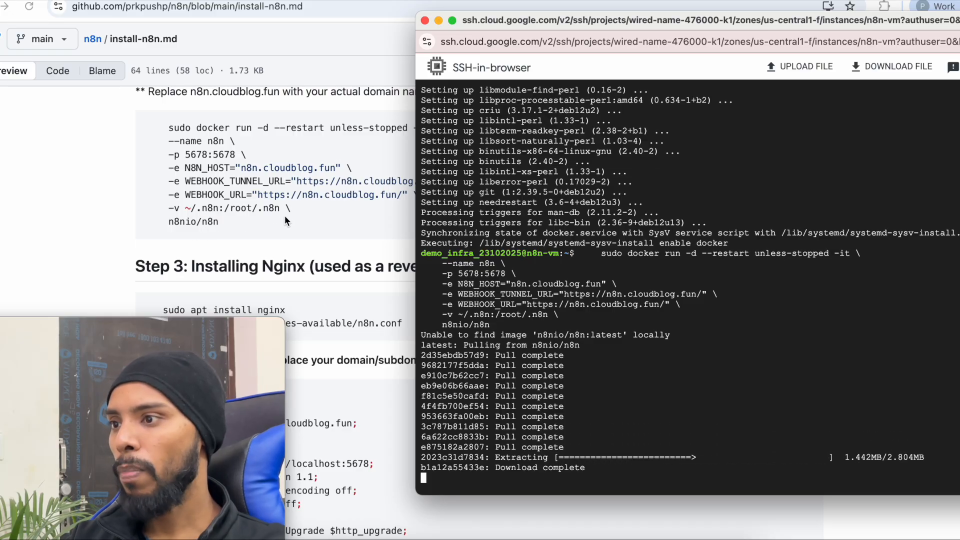
{"action": "scroll", "coordinate": [222, 223], "scroll_direction": "down", "scroll_amount": 2}
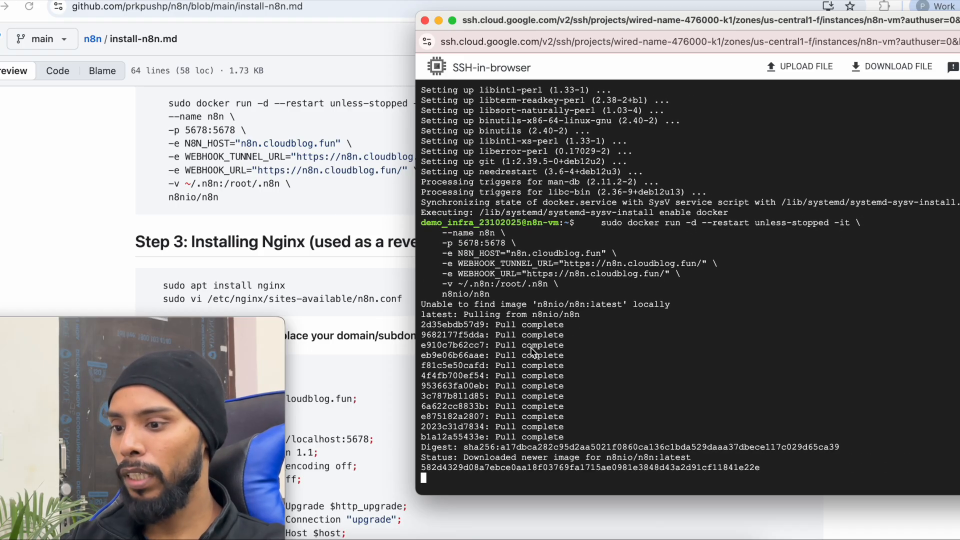
- Install Nginx by running the two Step 3 commands and answering y
{"action": "scroll", "coordinate": [293, 270], "scroll_direction": "down", "scroll_amount": 4}
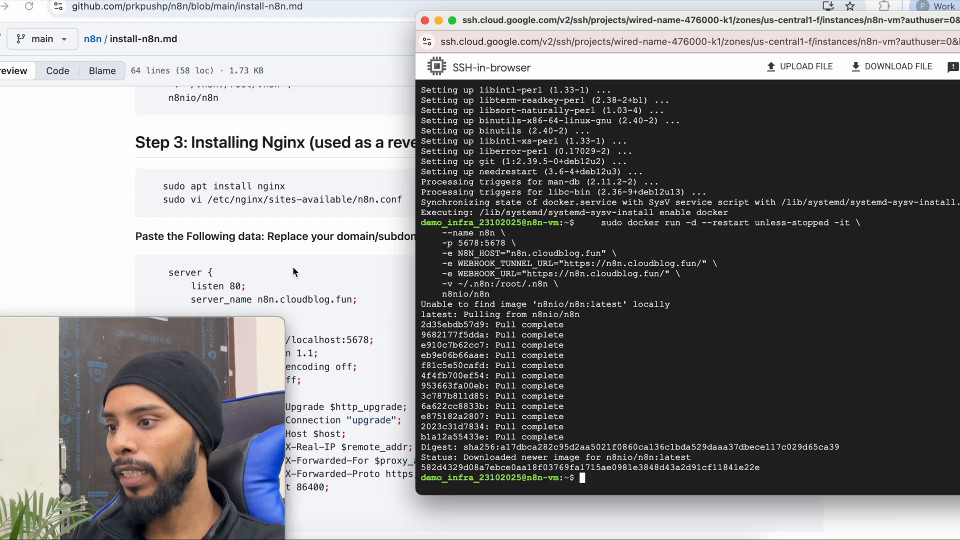
{"action": "left_click_drag", "start_coordinate": [571, 20], "coordinate": [564, 232]}
{"action": "left_click", "coordinate": [808, 184]}
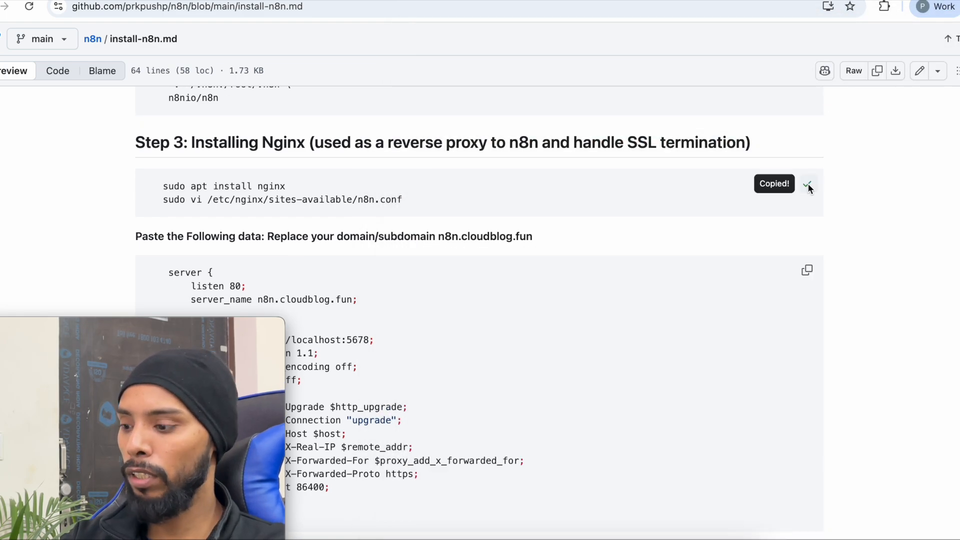
{"action": "key", "text": "super+grave"}
{"action": "left_click_drag", "start_coordinate": [806, 206], "coordinate": [775, 50]}
{"action": "key", "text": "super+v"}
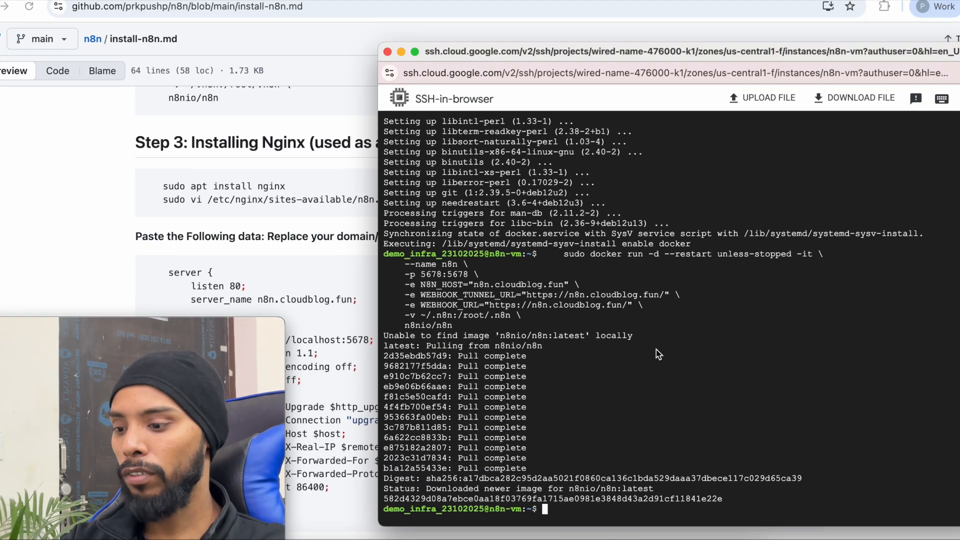
{"action": "key", "text": "Return"}
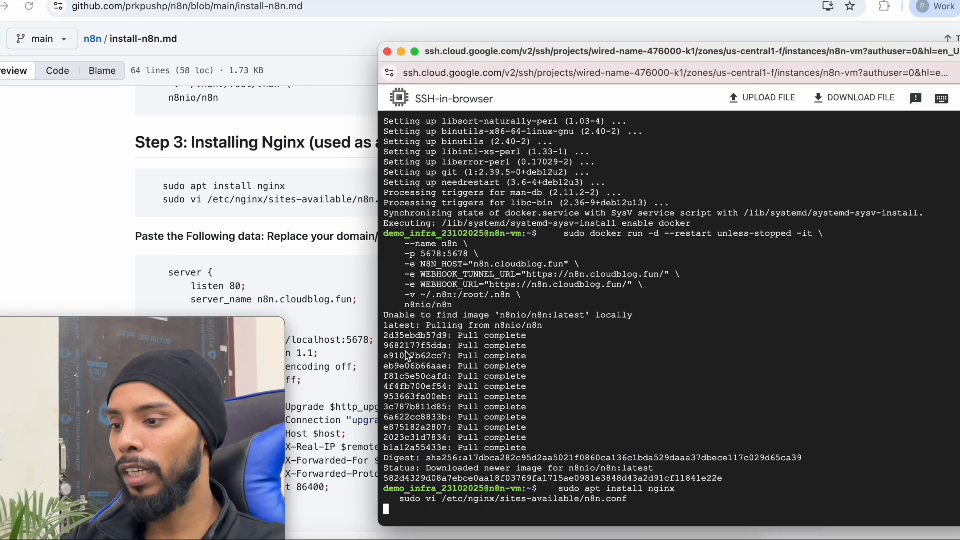
{"action": "left_click_drag", "start_coordinate": [682, 50], "coordinate": [753, 0]}
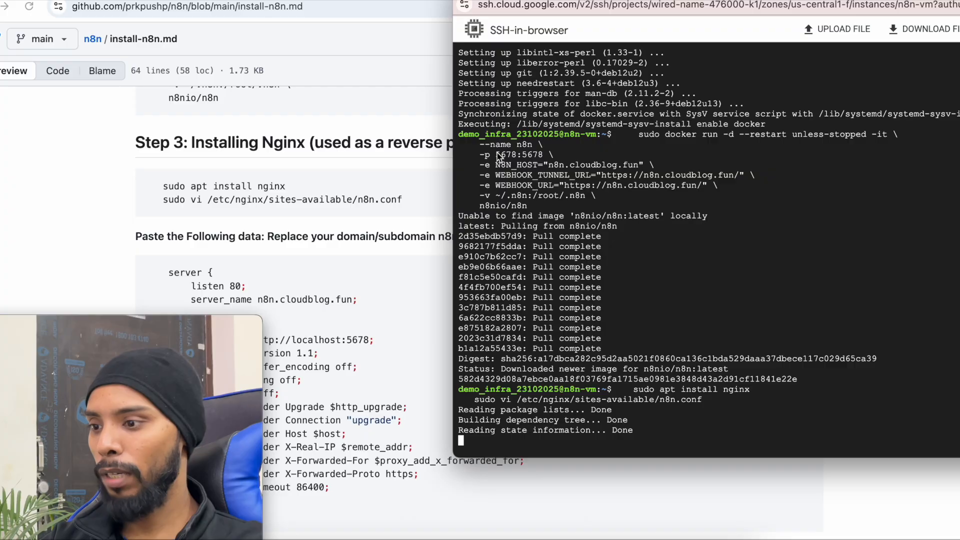
{"action": "left_click", "coordinate": [424, 200]}
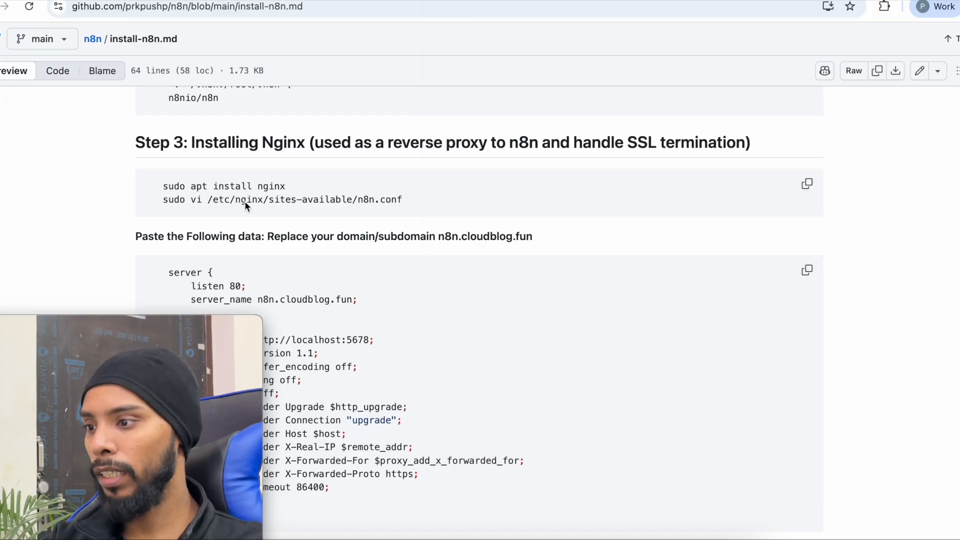
{"action": "key", "text": "super+grave"}
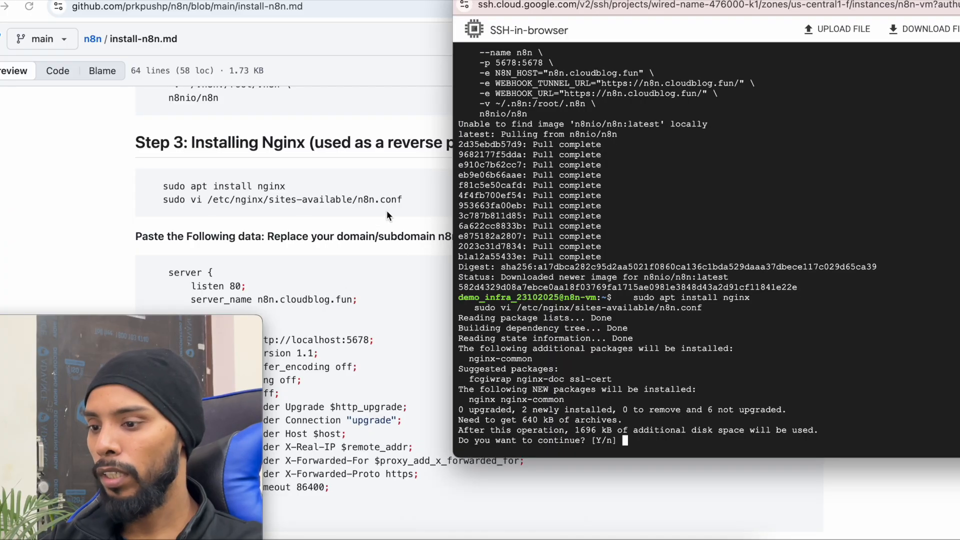
{"action": "type", "text": "y"}
{"action": "key", "text": "Return"}
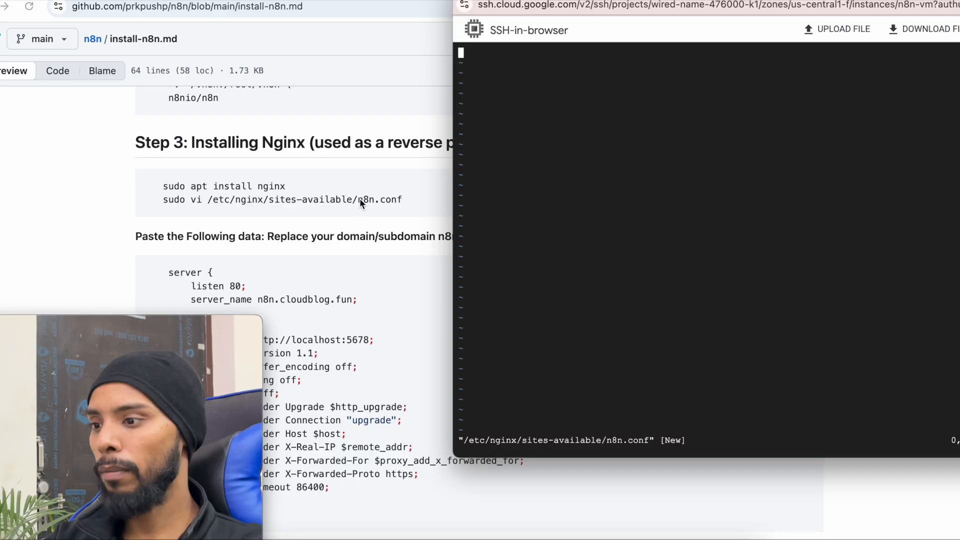
{"action": "scroll", "coordinate": [272, 302], "scroll_direction": "down", "scroll_amount": 5}
- Paste the server block proxying n8n.cloudblog.fun to localhost:5678 into n8n.conf and save with :wq
{"action": "left_click", "coordinate": [244, 178]}
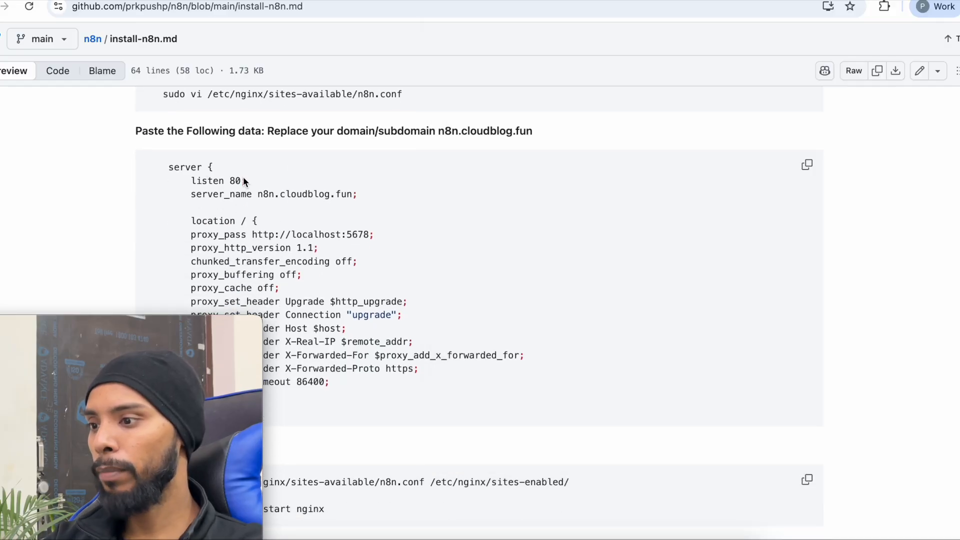
{"action": "left_click", "coordinate": [806, 165]}
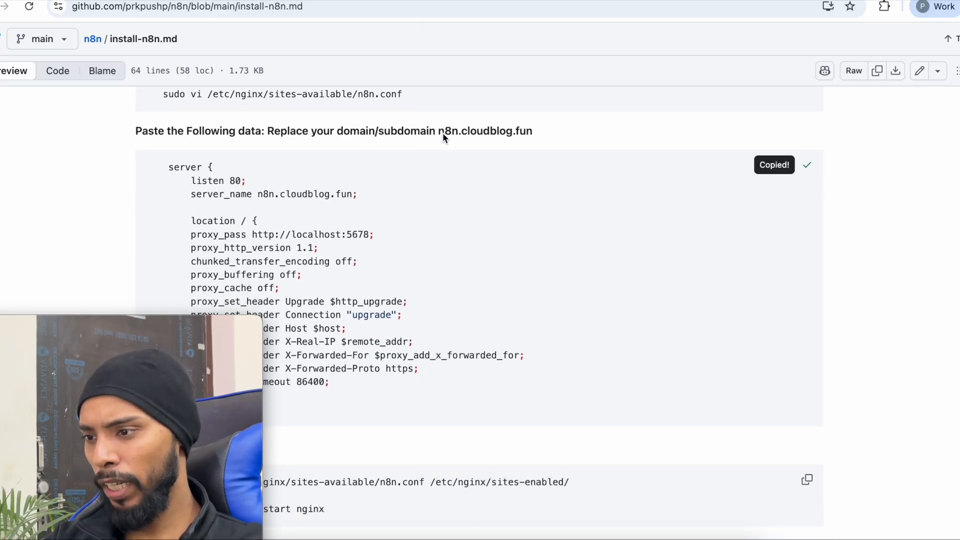
{"action": "key", "text": "super+grave"}
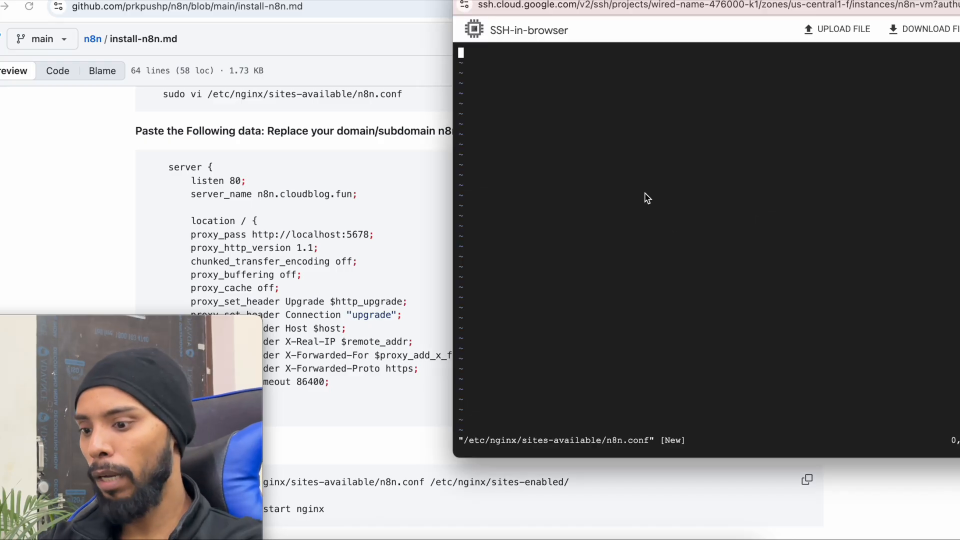
{"action": "key", "text": "i"}
{"action": "key", "text": "super+v"}
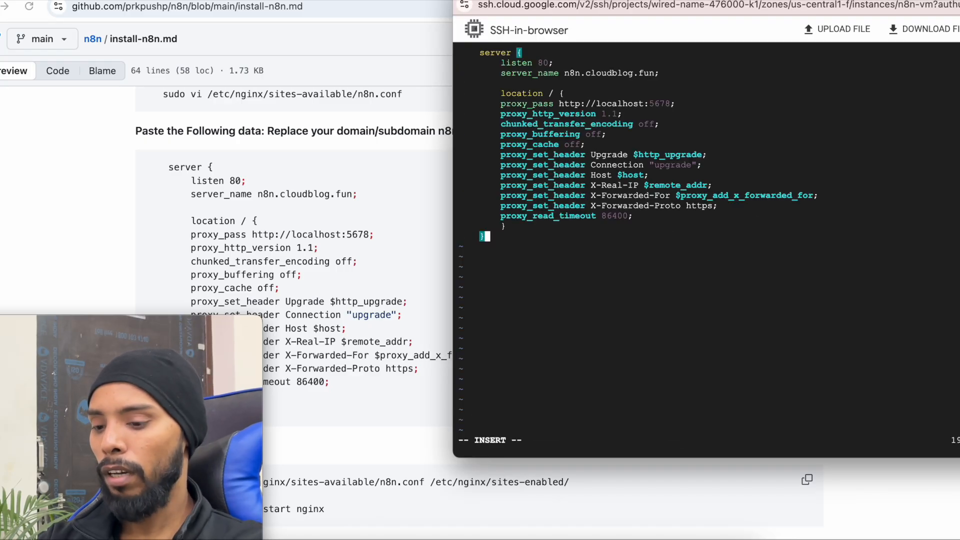
{"action": "key", "text": "Escape"}
{"action": "type", "text": ":wq"}
{"action": "key", "text": "Return"}
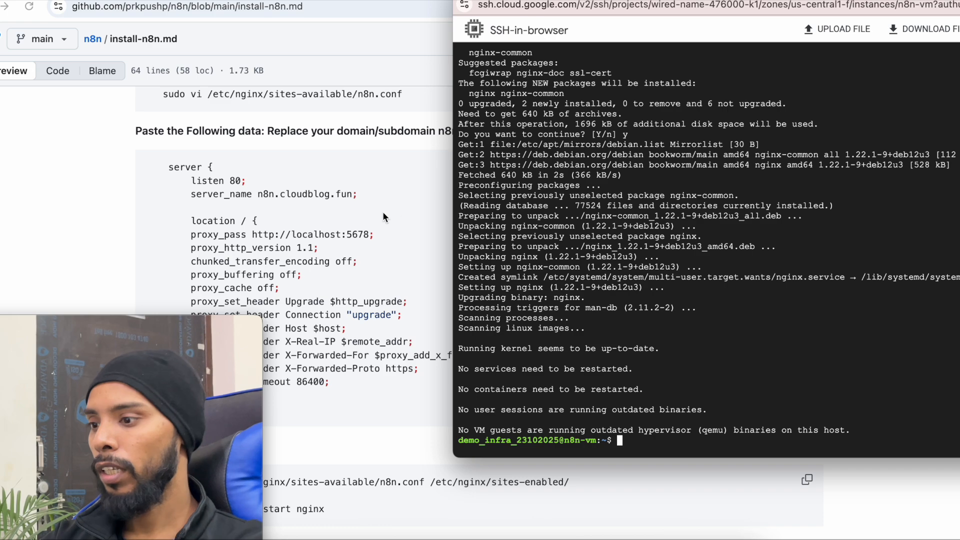
{"action": "scroll", "coordinate": [382, 212], "scroll_direction": "down", "scroll_amount": 3}
- Enable n8n.conf and run sudo nginx -t, leaving out the restart line
{"action": "left_click_drag", "start_coordinate": [158, 359], "coordinate": [888, 397]}
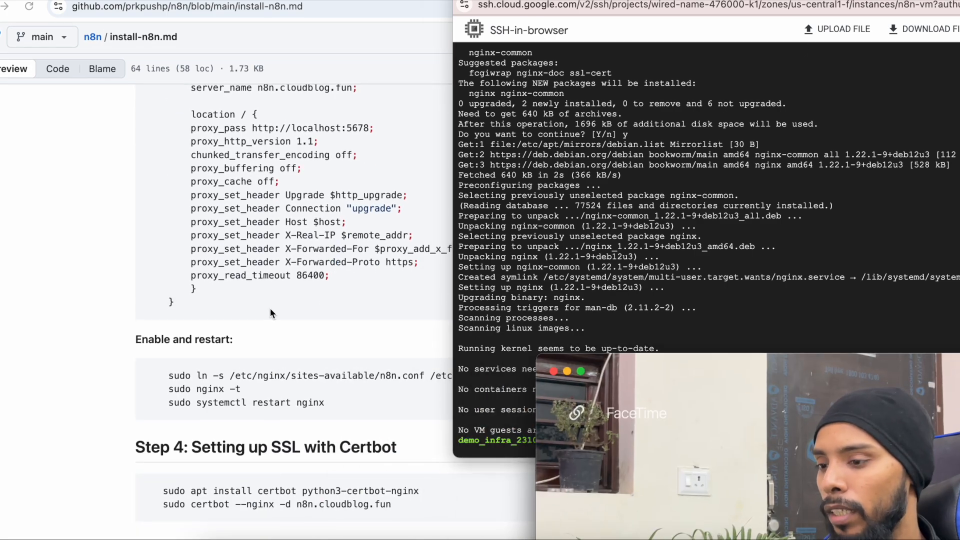
{"action": "left_click_drag", "start_coordinate": [453, 316], "coordinate": [507, 317]}
{"action": "left_click", "coordinate": [409, 316]}
{"action": "left_click_drag", "start_coordinate": [670, 390], "coordinate": [17, 275]}
{"action": "left_click", "coordinate": [808, 376]}
{"action": "key", "text": "super+grave"}
{"action": "left_click_drag", "start_coordinate": [756, 1], "coordinate": [732, 0]}
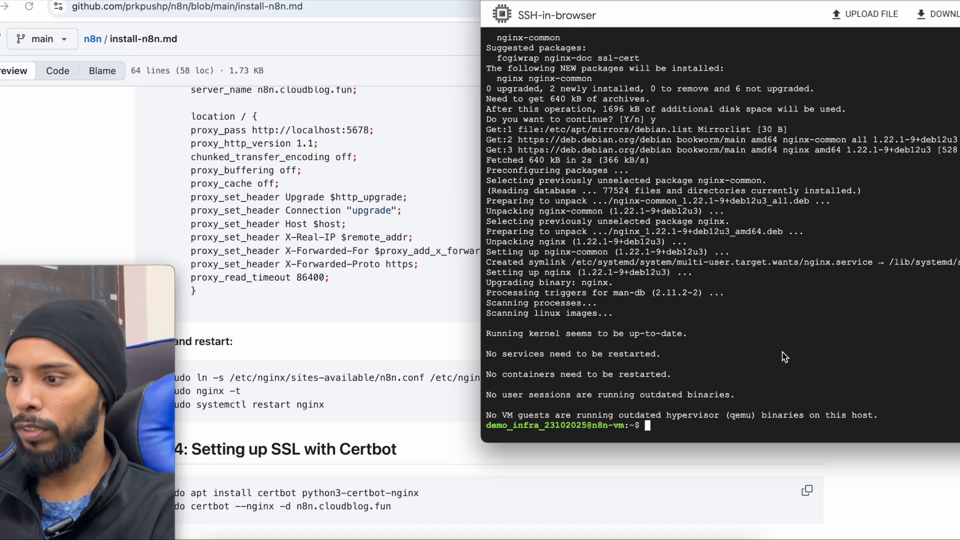
{"action": "key", "text": "super+v"}
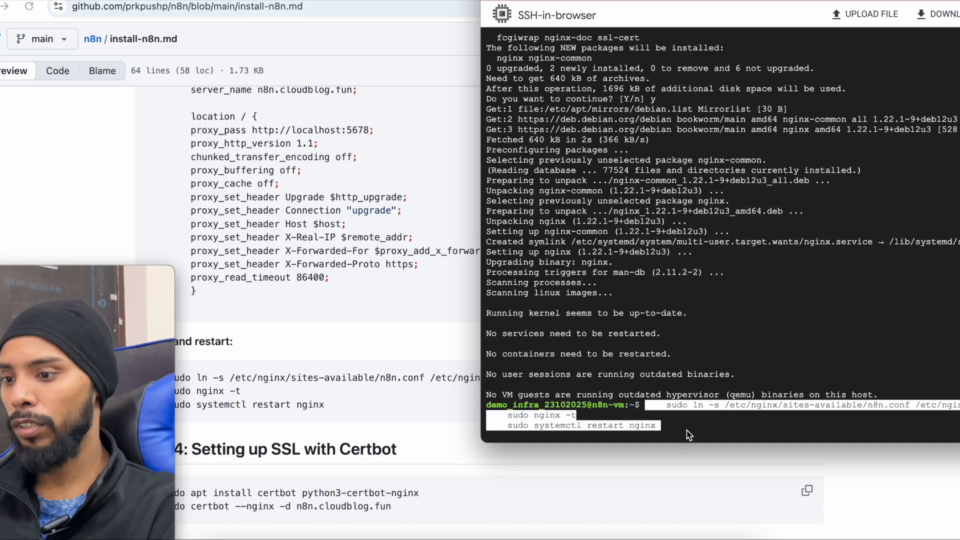
{"action": "key", "text": "BackSpace"}
{"action": "key", "text": "BackSpace"}
{"action": "key", "text": "BackSpace"}
{"action": "key", "text": "BackSpace"}
{"action": "key", "text": "BackSpace"}
{"action": "key", "text": "BackSpace"}
{"action": "key", "text": "BackSpace"}
{"action": "key", "text": "BackSpace"}
{"action": "key", "text": "BackSpace"}
{"action": "key", "text": "BackSpace"}
{"action": "key", "text": "BackSpace"}
{"action": "key", "text": "BackSpace"}
{"action": "key", "text": "BackSpace"}
{"action": "key", "text": "BackSpace"}
{"action": "key", "text": "BackSpace"}
{"action": "key", "text": "BackSpace"}
{"action": "key", "text": "BackSpace"}
{"action": "key", "text": "BackSpace"}
{"action": "key", "text": "BackSpace"}
{"action": "key", "text": "BackSpace"}
{"action": "key", "text": "BackSpace"}
{"action": "key", "text": "BackSpace"}
{"action": "key", "text": "BackSpace"}
{"action": "key", "text": "BackSpace"}
{"action": "key", "text": "BackSpace"}
{"action": "key", "text": "BackSpace"}
{"action": "key", "text": "BackSpace"}
{"action": "key", "text": "BackSpace"}
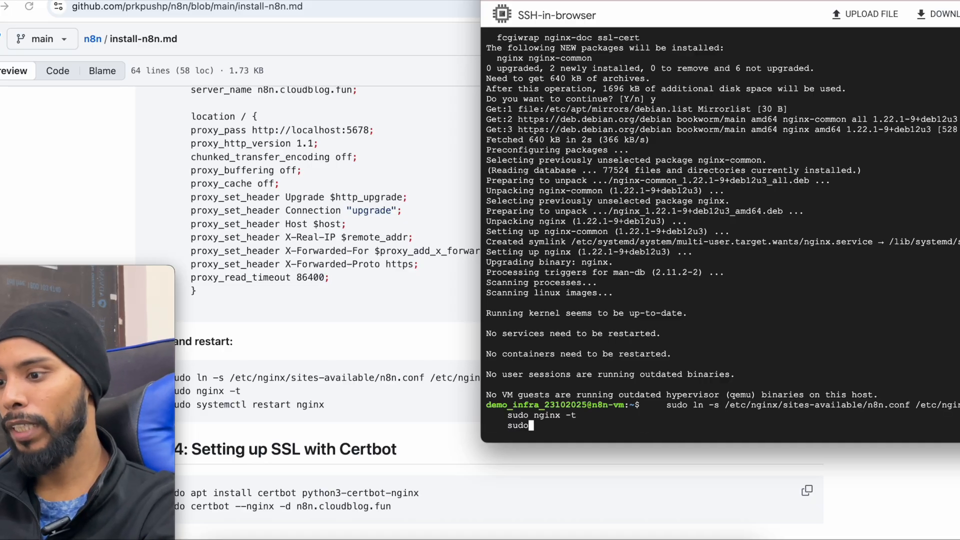
{"action": "key", "text": "Return"}
{"action": "left_click_drag", "start_coordinate": [624, 414], "coordinate": [835, 414]}
- Restart Nginx with sudo systemctl restart nginx, then copy the guide's Certbot commands
{"action": "left_click", "coordinate": [353, 417]}
{"action": "left_click_drag", "start_coordinate": [181, 405], "coordinate": [325, 405]}
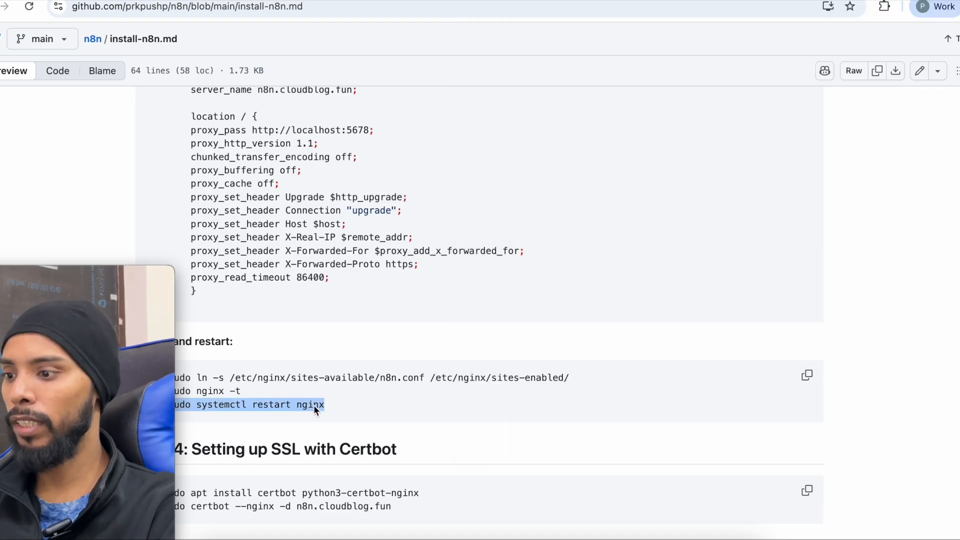
{"action": "key", "text": "super+Tab"}
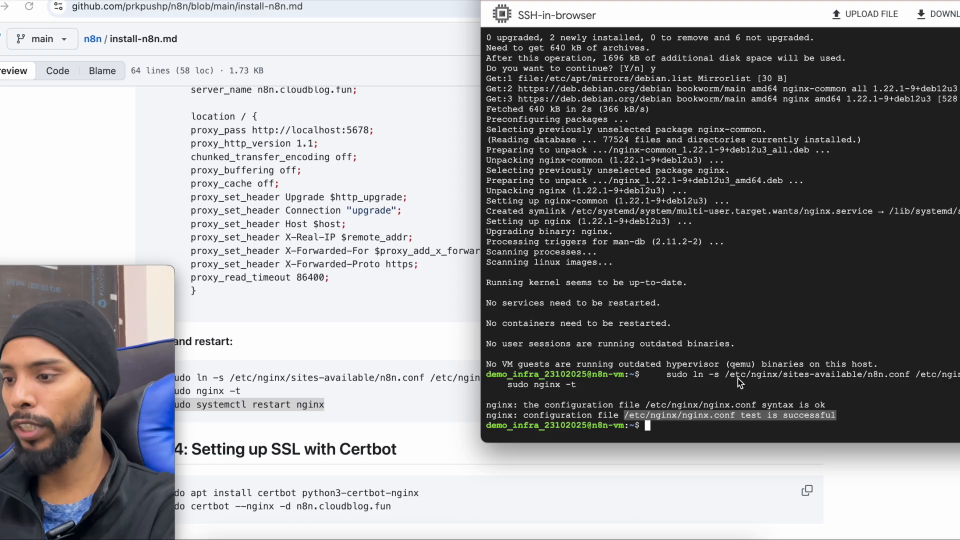
{"action": "left_click", "coordinate": [772, 311]}
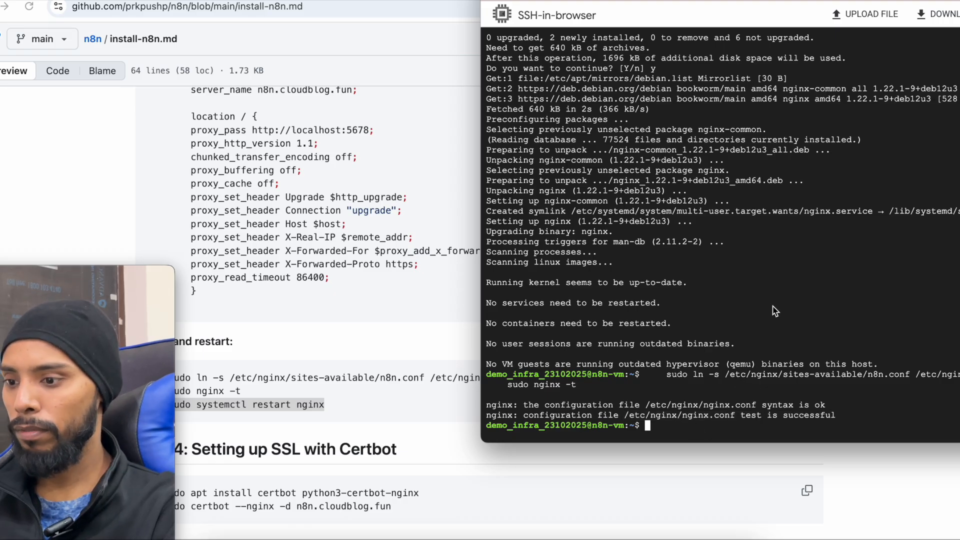
{"action": "key", "text": "ctrl+v"}
{"action": "key", "text": "Return"}
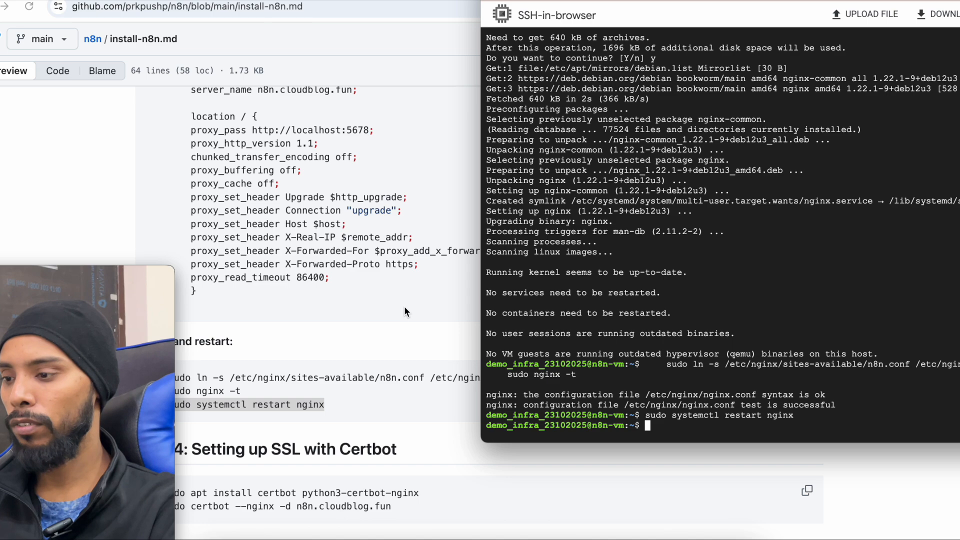
{"action": "left_click", "coordinate": [404, 306]}
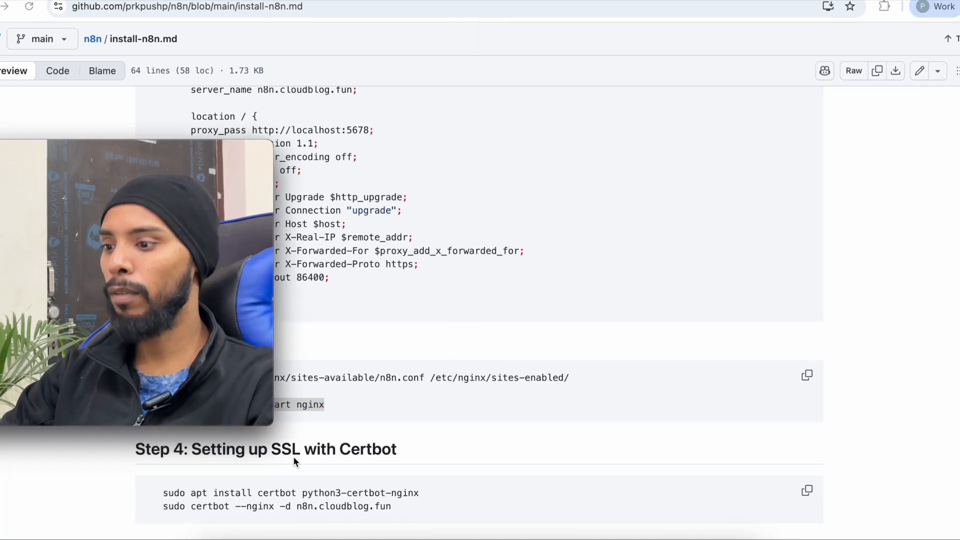
{"action": "left_click", "coordinate": [803, 490]}
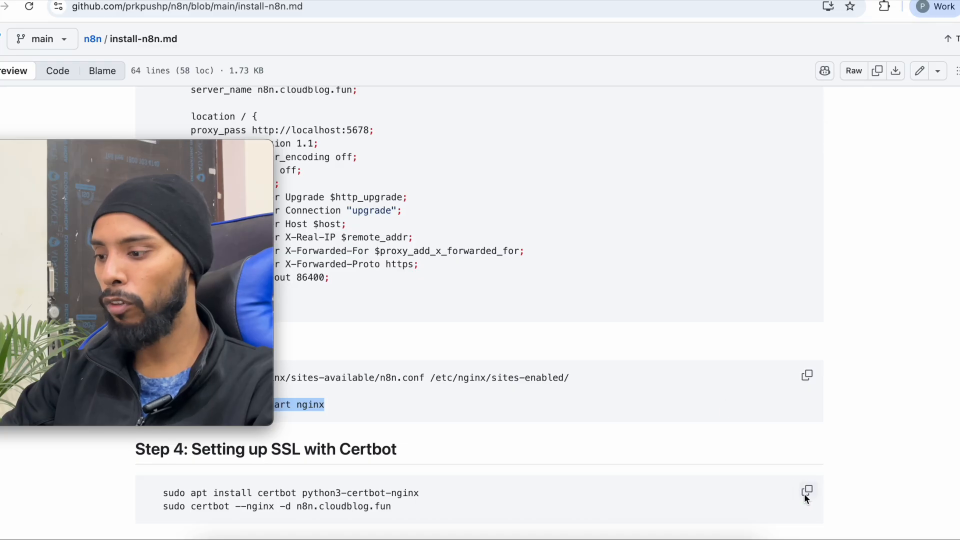
- Run the Certbot commands in the SSH terminal, confirming the package install with Y
{"action": "key", "text": "super+grave"}
{"action": "left_click_drag", "start_coordinate": [780, 1], "coordinate": [495, 1]}
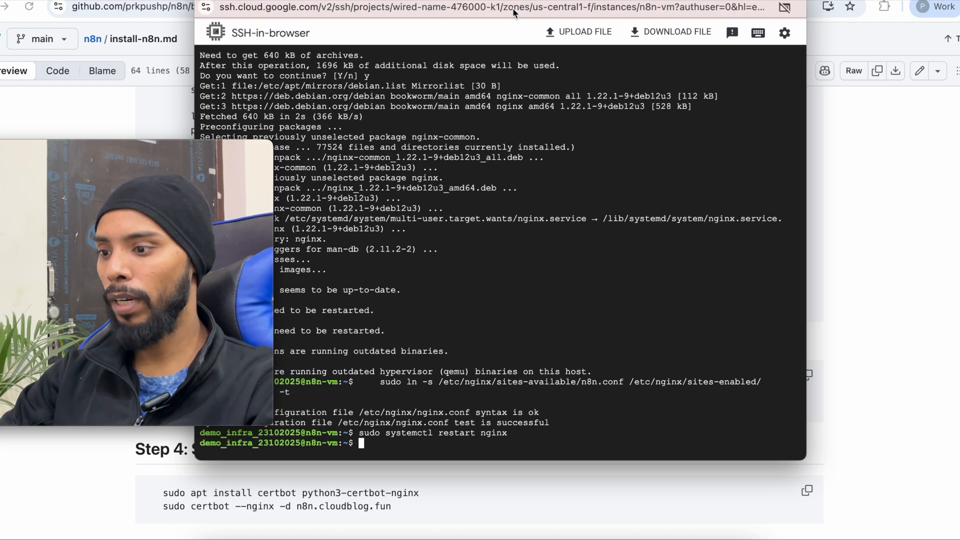
{"action": "key", "text": "super+v"}
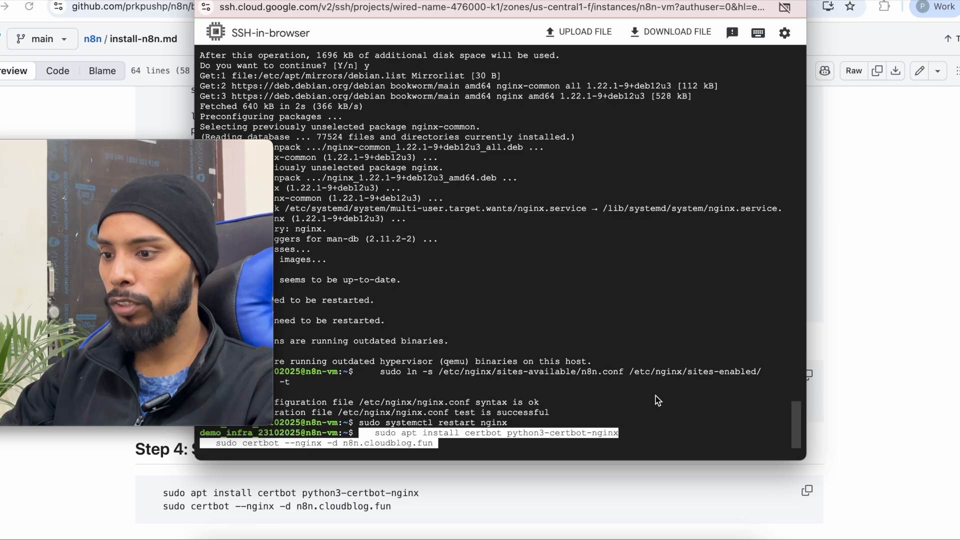
{"action": "key", "text": "Return"}
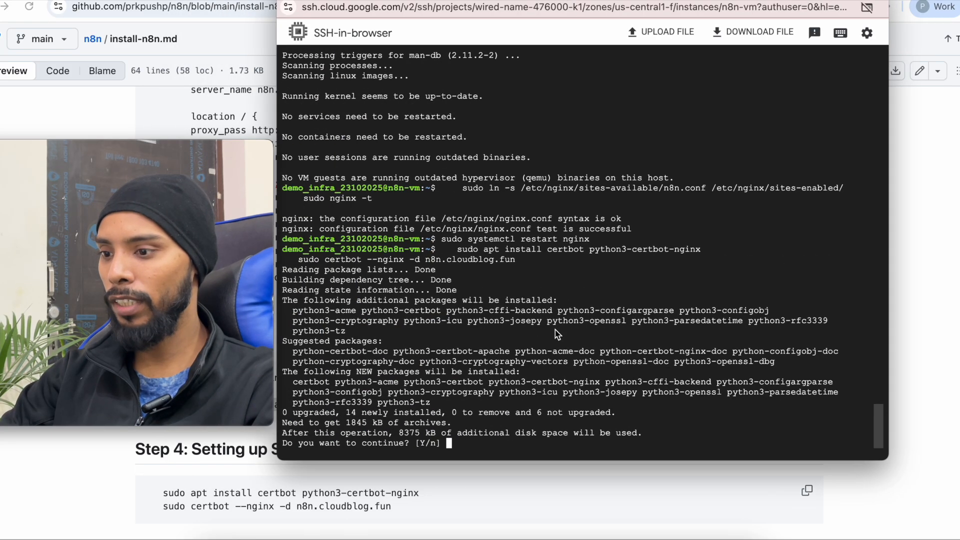
{"action": "type", "text": "Y"}
{"action": "key", "text": "Return"}
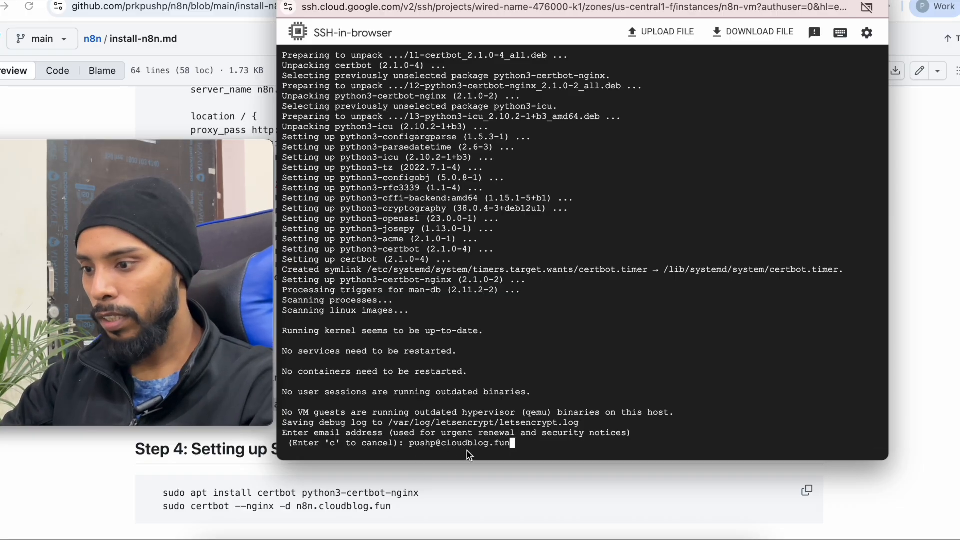
- Submit the contact e-mail, accept the terms and EFF prompts, then minimize the SSH window
{"action": "key", "text": "Return"}
{"action": "type", "text": "Y)es/(N)o:"}
{"action": "key", "text": "Return"}
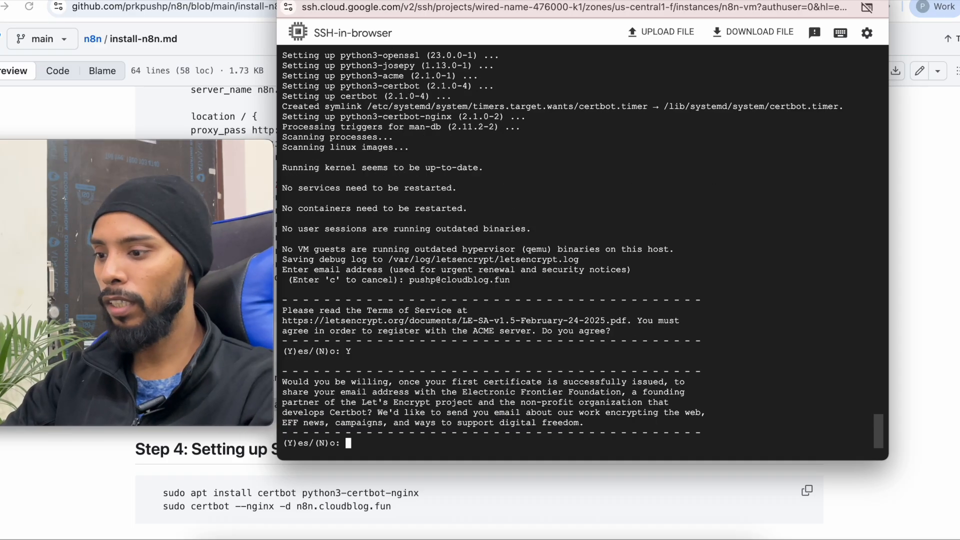
{"action": "type", "text": "Y"}
{"action": "key", "text": "Return"}
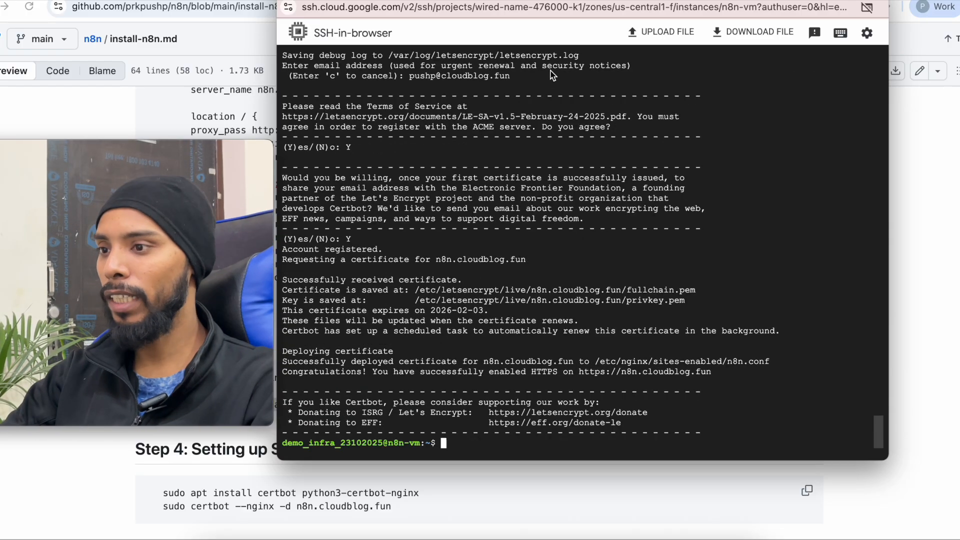
{"action": "left_click", "coordinate": [303, 0]}
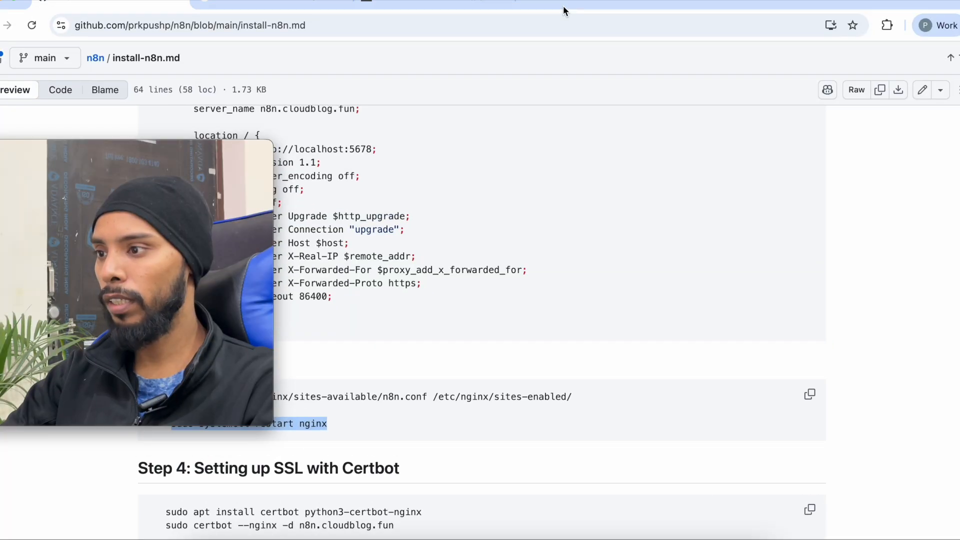
{"action": "left_click", "coordinate": [959, 38]}
{"action": "left_click", "coordinate": [875, 106]}
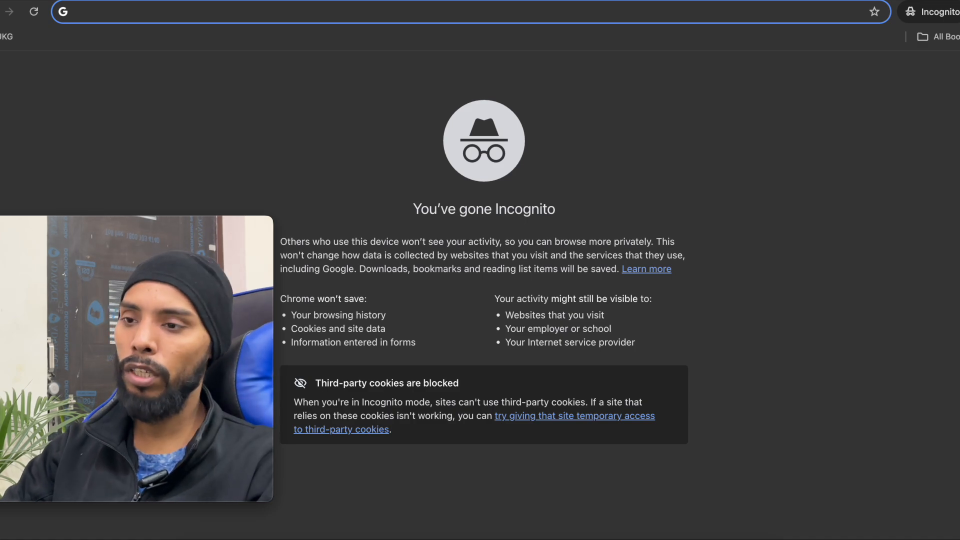
{"action": "type", "text": "n8n"}
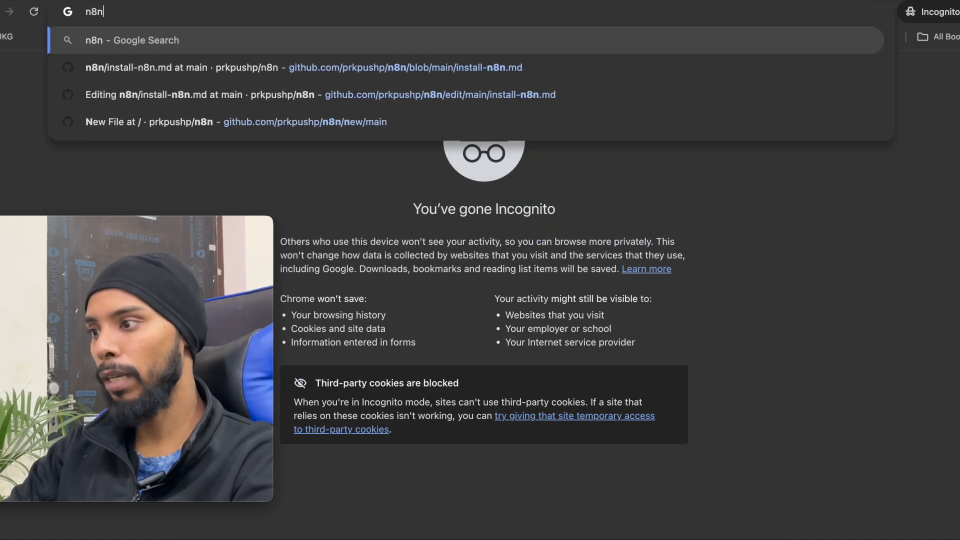
{"action": "type", "text": ".cloudblog.fun"}
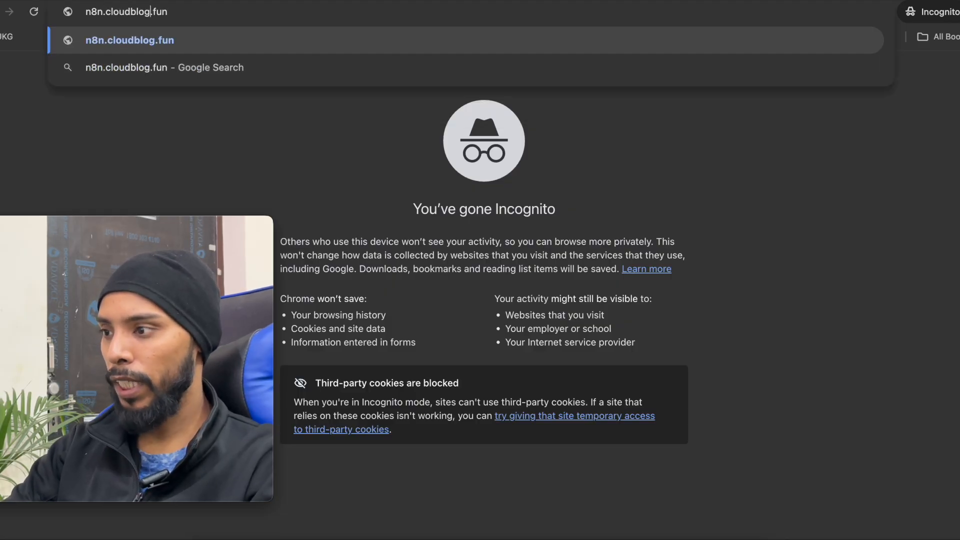
{"action": "key", "text": "Left"}
{"action": "key", "text": "Left"}
{"action": "type", "text": "https://"}
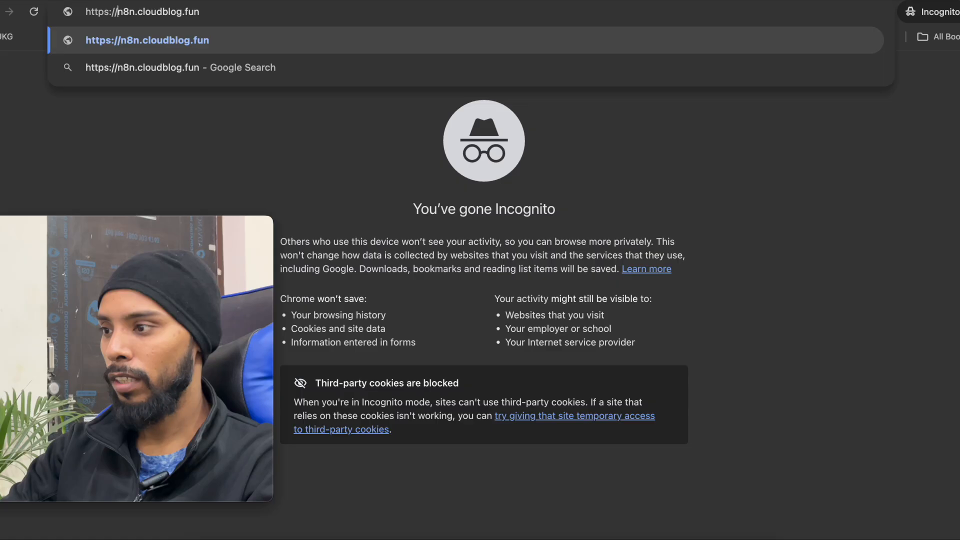
{"action": "key", "text": "Return"}
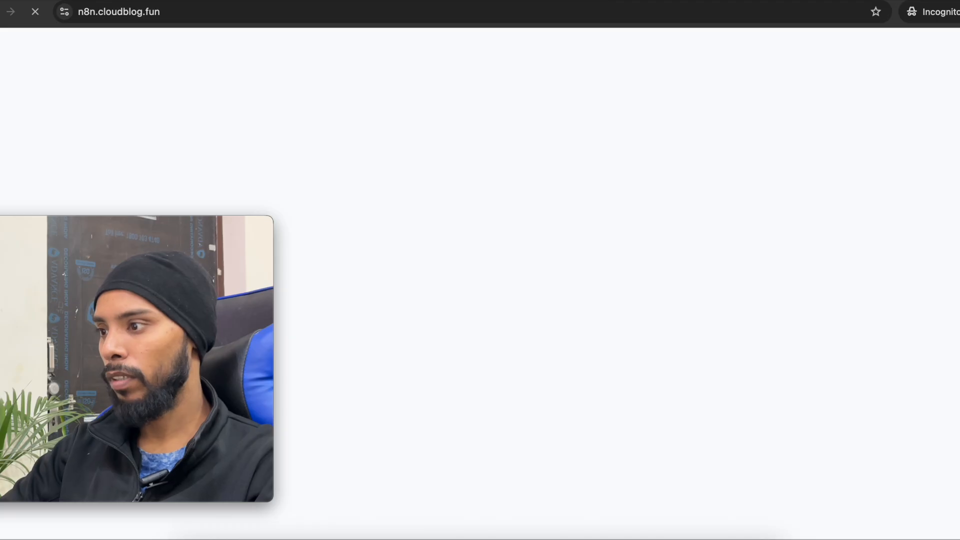
{"action": "left_click_drag", "start_coordinate": [344, 1], "coordinate": [348, 16]}
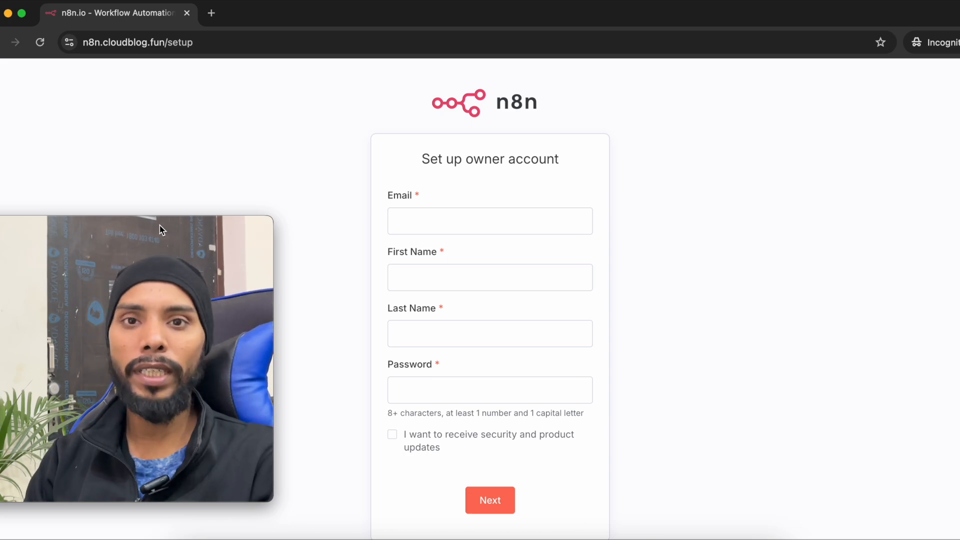
- Fill in the owner's e-mail, name and password, and submit the setup form
{"action": "key", "text": "Tab"}
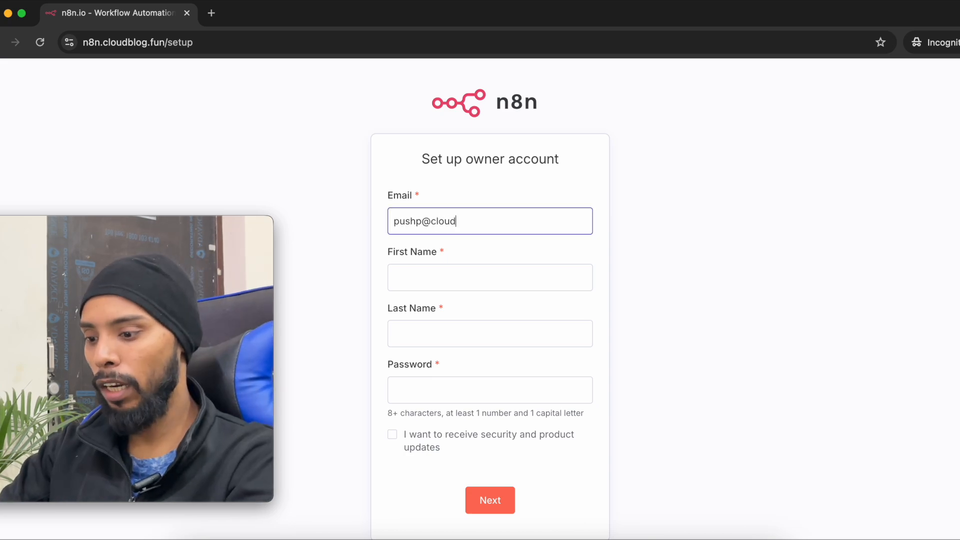
{"action": "key", "text": "Tab"}
{"action": "key", "text": "Tab"}
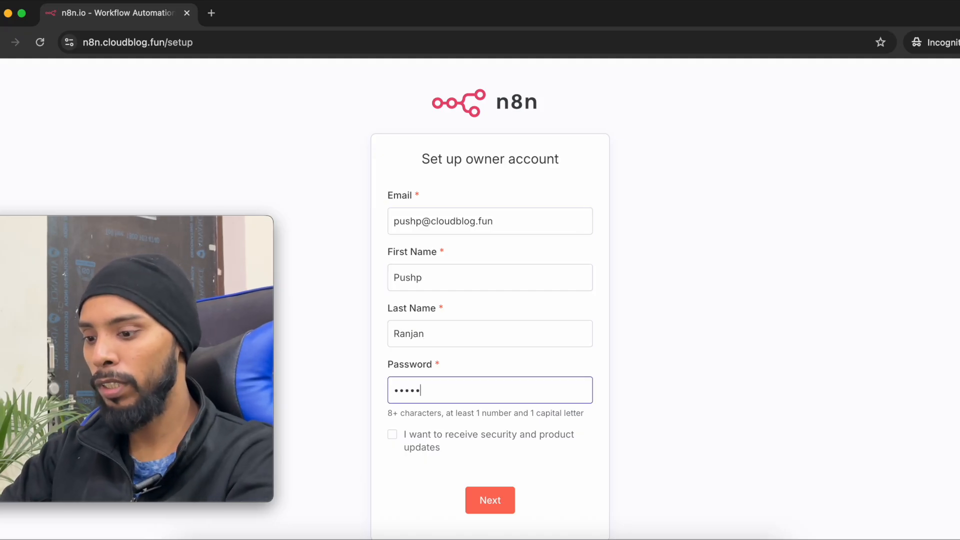
{"action": "left_click", "coordinate": [500, 500]}
- Replace the rejected password until the owner account form is accepted
{"action": "left_click", "coordinate": [472, 395]}
{"action": "key", "text": "super+a"}
{"action": "key", "text": "BackSpace"}
{"action": "type", "text": "••••"}
{"action": "left_click", "coordinate": [497, 503]}
{"action": "left_click", "coordinate": [456, 398]}
{"action": "key", "text": "super+a"}
{"action": "key", "text": "BackSpace"}
{"action": "type", "text": "••"}
{"action": "left_click", "coordinate": [491, 502]}
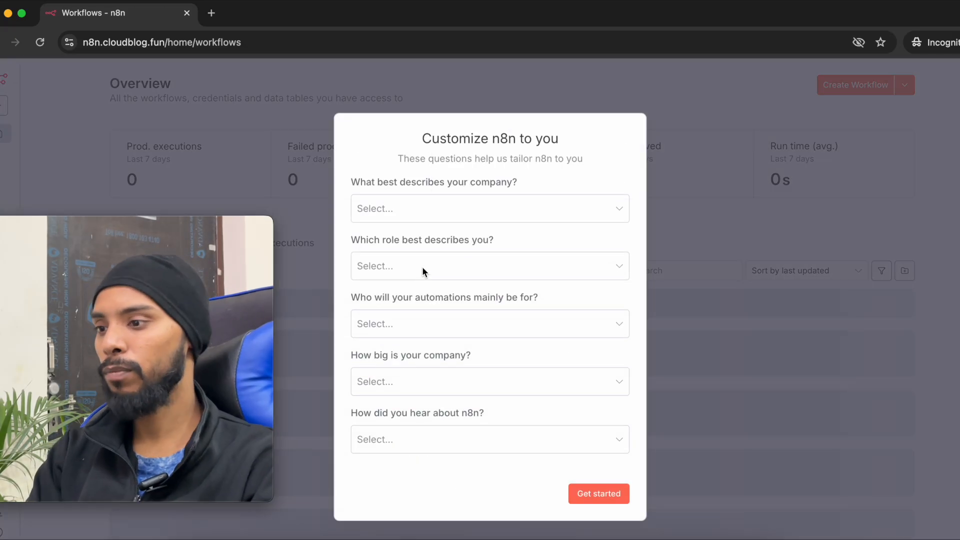
- Answer the survey as not for work and heard via YouTube, then request the free license key
{"action": "left_click", "coordinate": [397, 220]}
{"action": "left_click", "coordinate": [416, 385]}
{"action": "left_click", "coordinate": [399, 353]}
{"action": "left_click", "coordinate": [395, 459]}
{"action": "left_click", "coordinate": [593, 409]}
{"action": "left_click", "coordinate": [587, 500]}
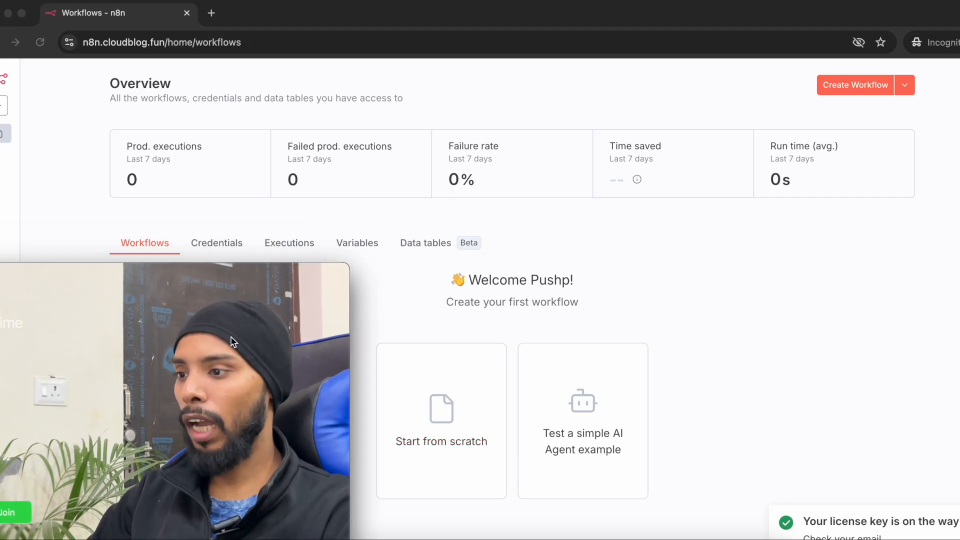